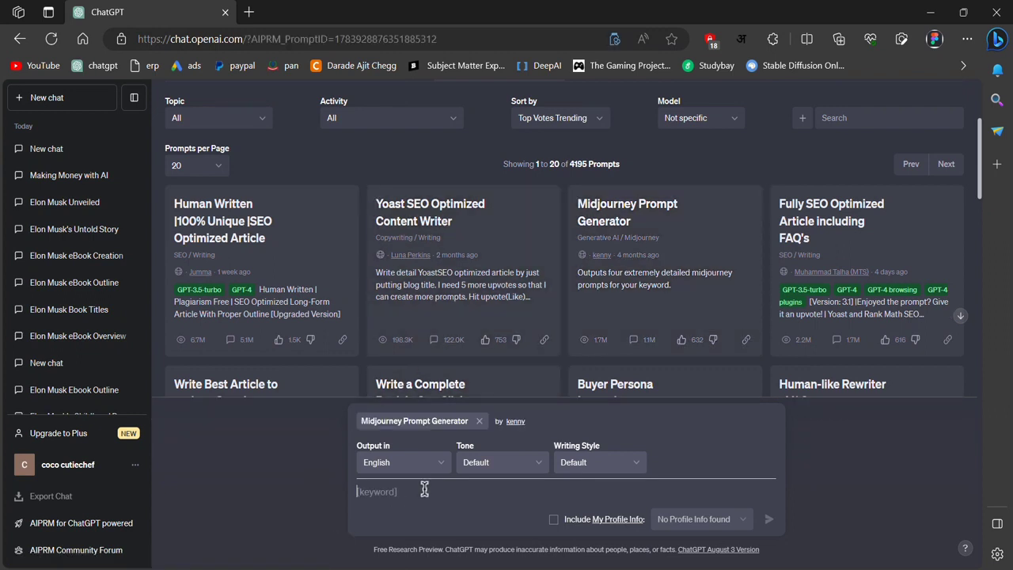
# Submit the keyword "space" to the Midjourney Prompt Generator and look through the prompts it produces.
pyautogui.write('speackers')
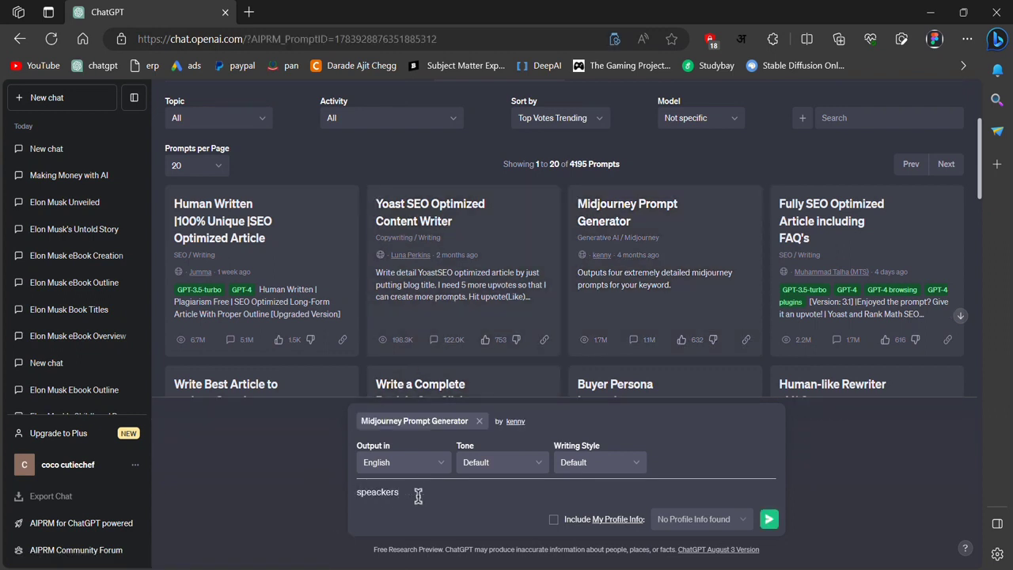
pyautogui.press('Return')
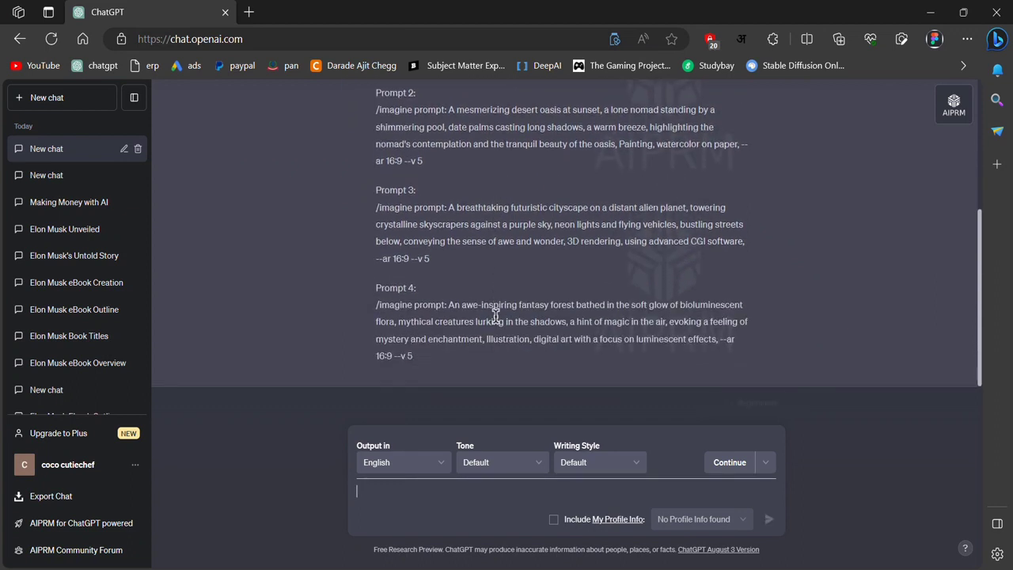
pyautogui.scroll(3, 448, 269)
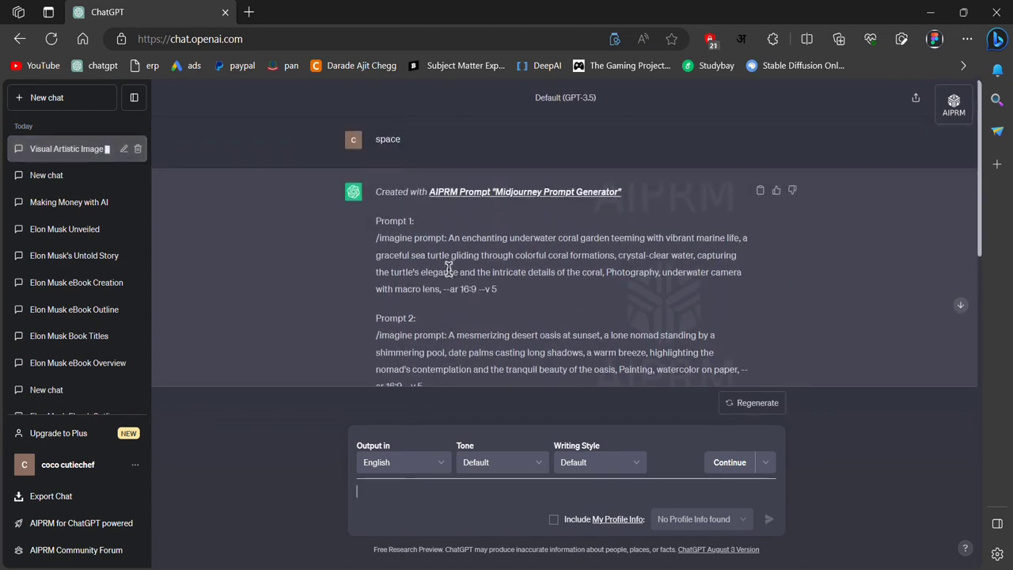
pyautogui.scroll(-3, 448, 270)
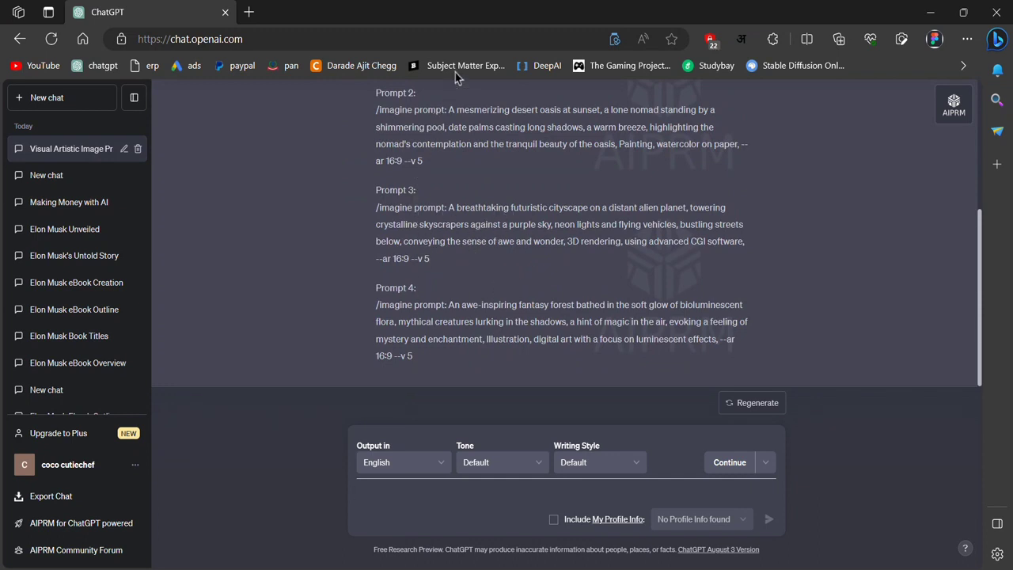
# Copy the Prompt 1 description of the underwater coral garden, leaving out the "/imagine prompt:" prefix.
pyautogui.scroll(1, 456, 289)
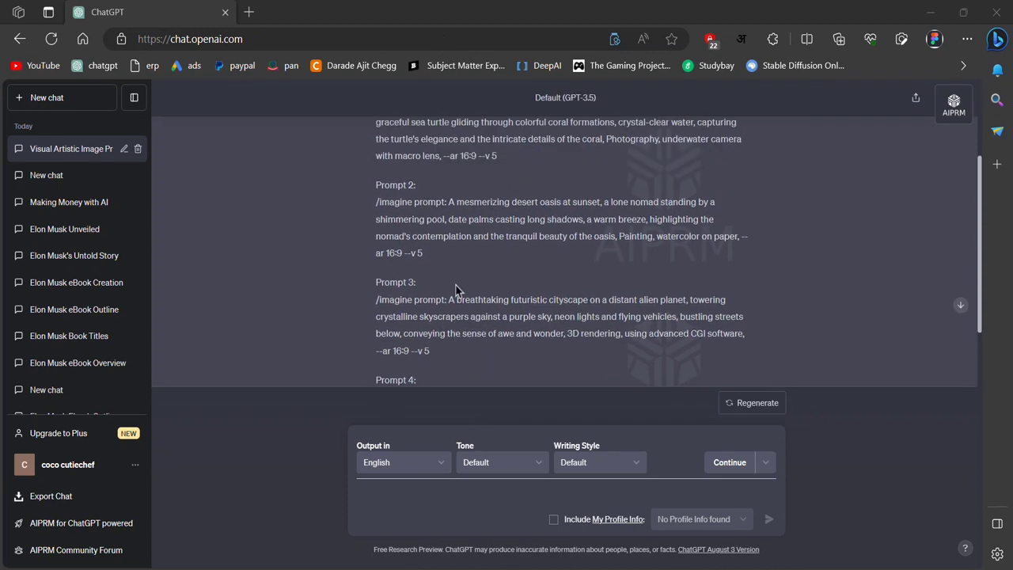
pyautogui.scroll(2, 456, 289)
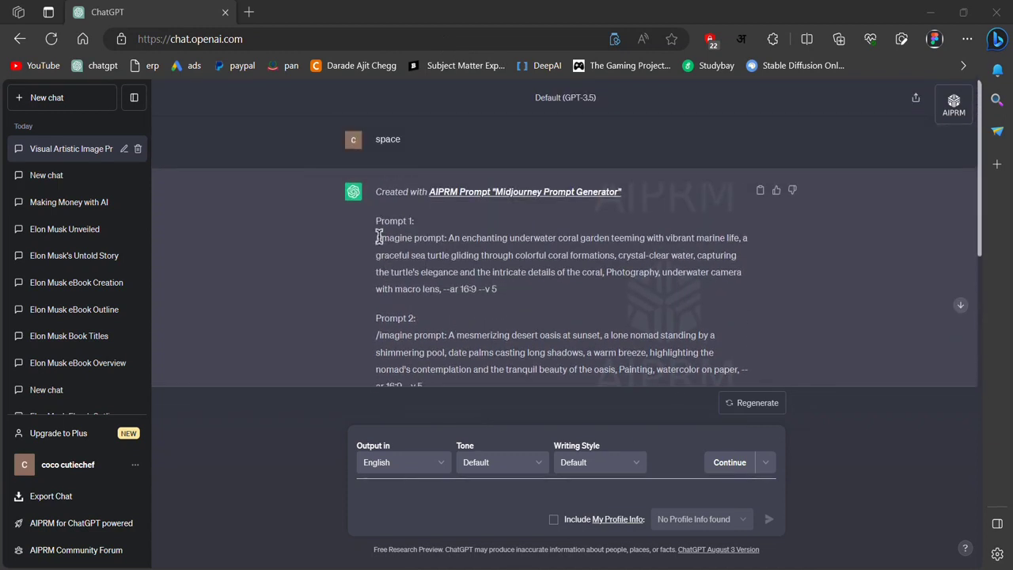
pyautogui.moveTo(449, 237); pyautogui.dragTo(523, 291)
pyautogui.hotkey('ctrl', 'c')
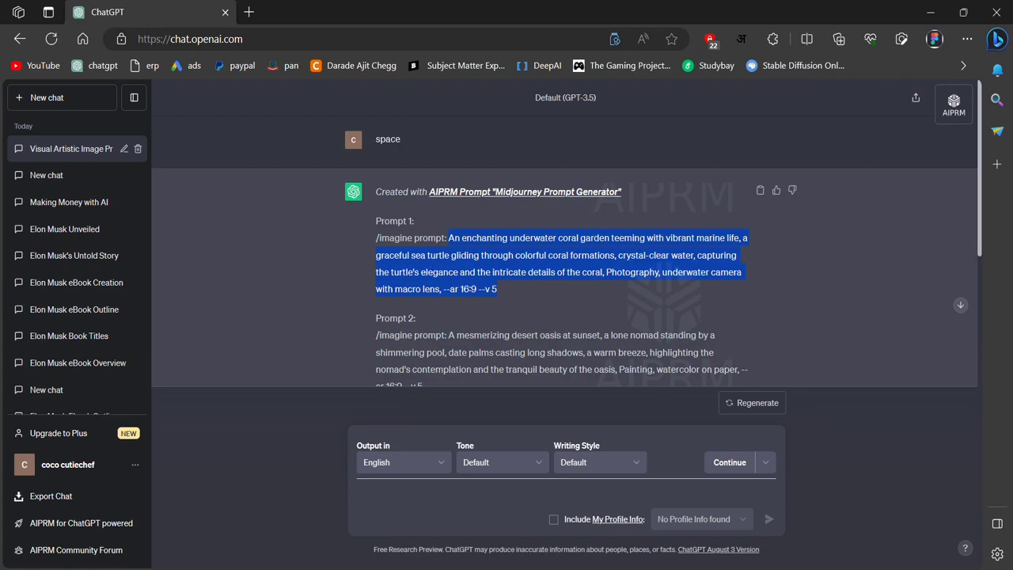
# Switch to Leonardo.Ai and start image generation with the 3D Animation Style featured model.
pyautogui.hotkey('alt', 'Tab')
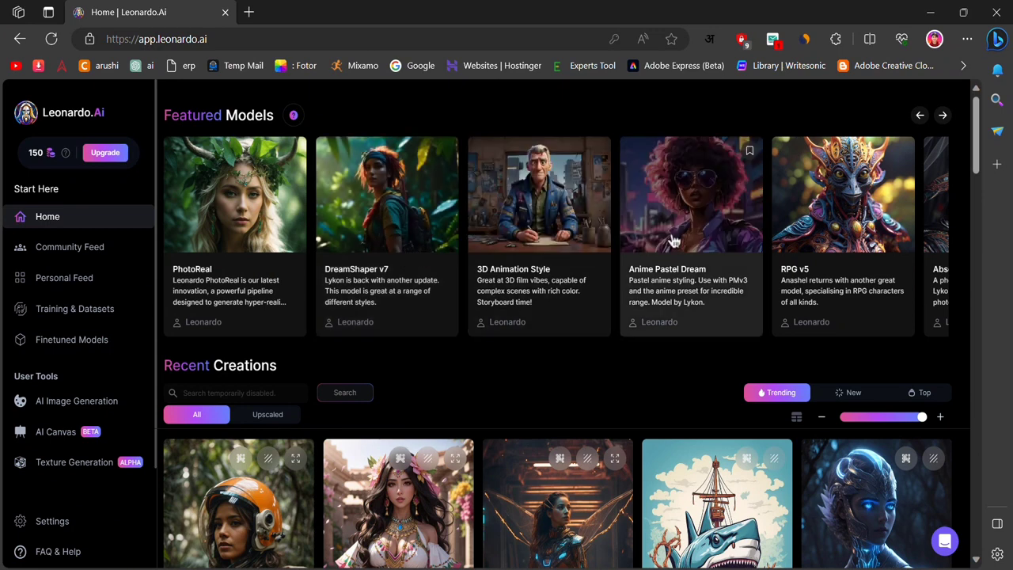
pyautogui.click(582, 241)
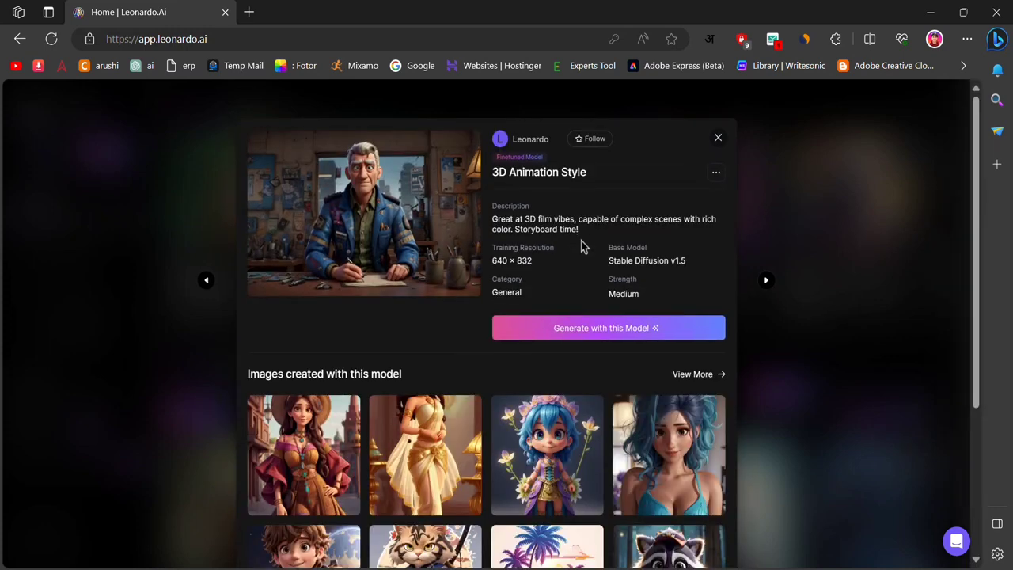
pyautogui.click(599, 336)
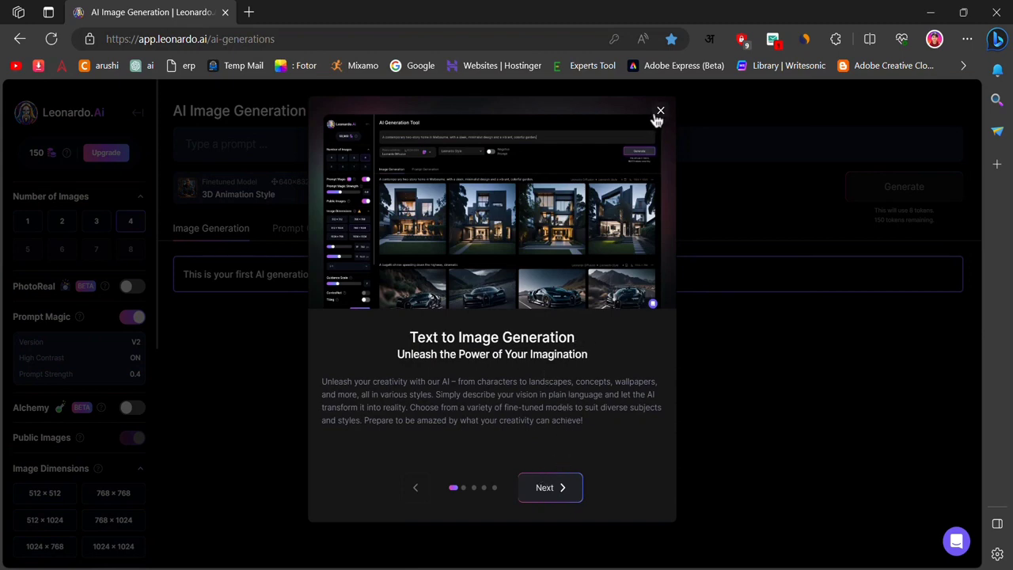
# Dismiss the introductory pop-ups and paste the copied underwater coral garden description as the image prompt.
pyautogui.click(659, 112)
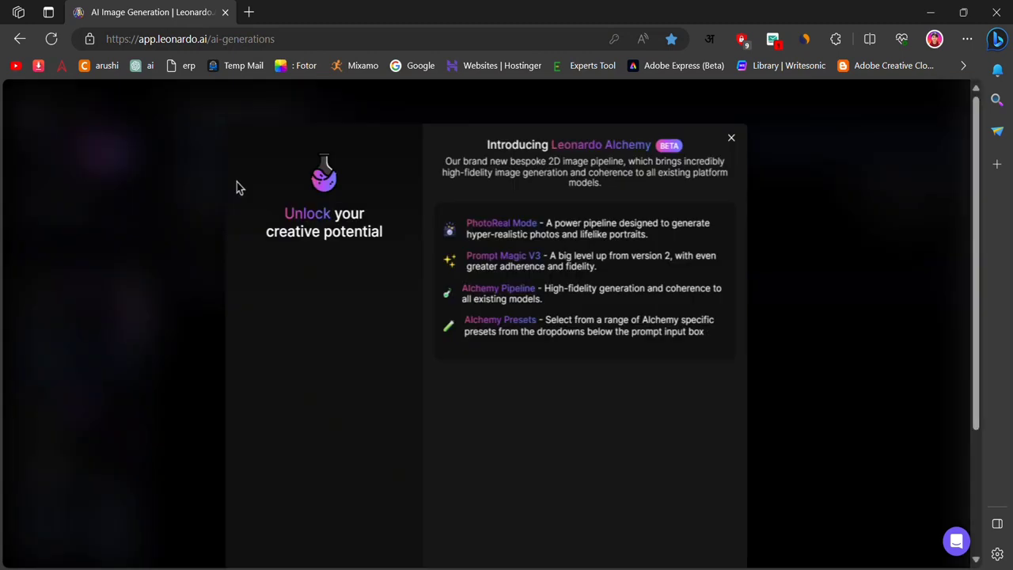
pyautogui.click(736, 135)
pyautogui.click(282, 152)
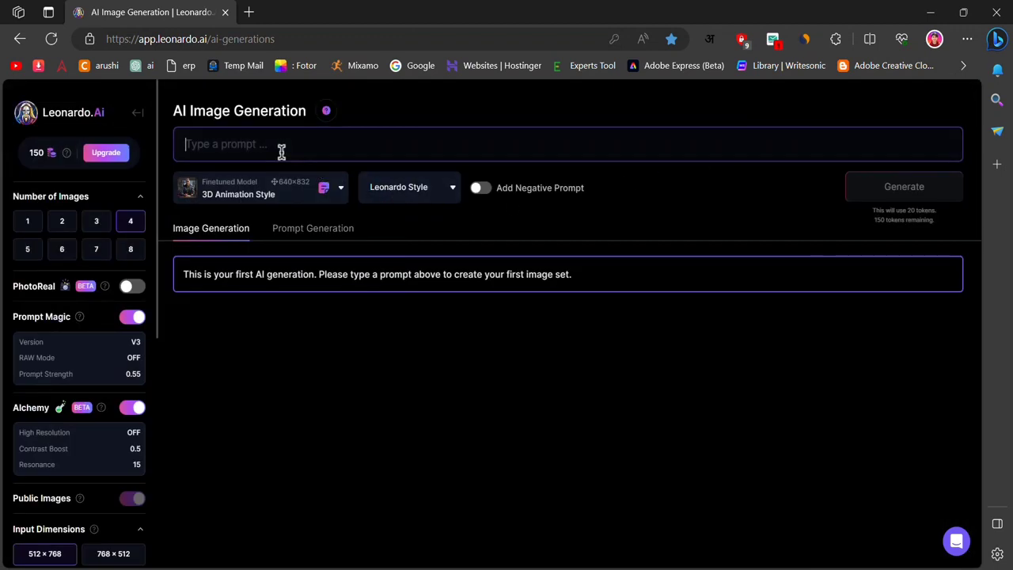
pyautogui.hotkey('ctrl', 'v')
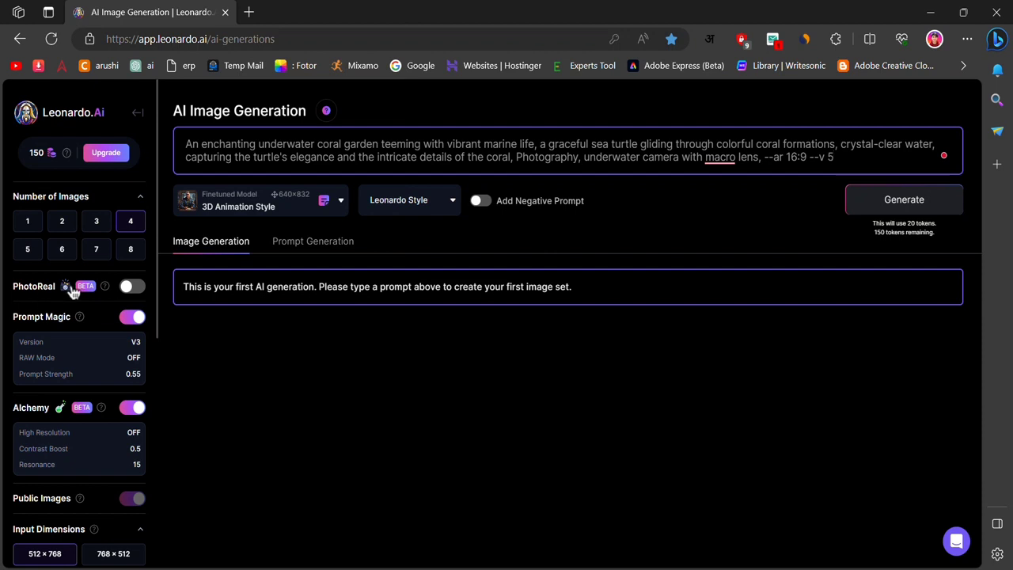
# Try PhotoReal mode, switch back to Prompt Magic, and generate four images from the coral garden prompt.
pyautogui.click(131, 288)
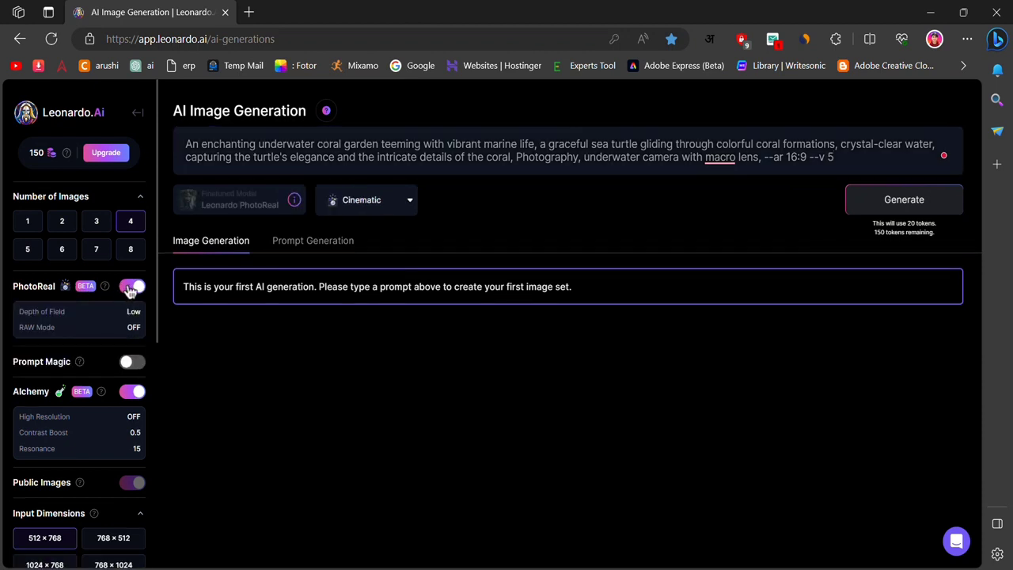
pyautogui.click(128, 361)
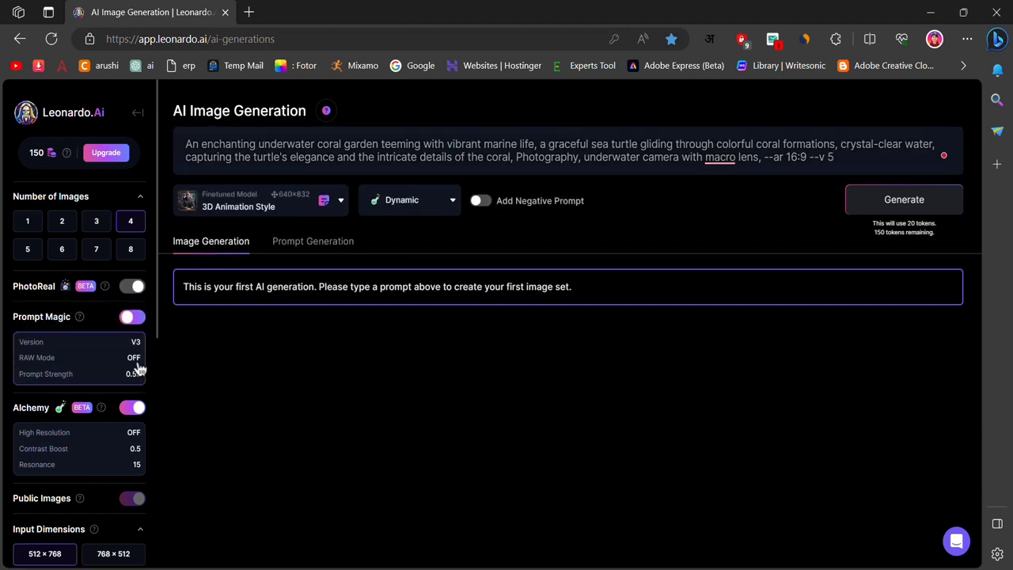
pyautogui.scroll(-3, 119, 364)
pyautogui.scroll(-3, 48, 395)
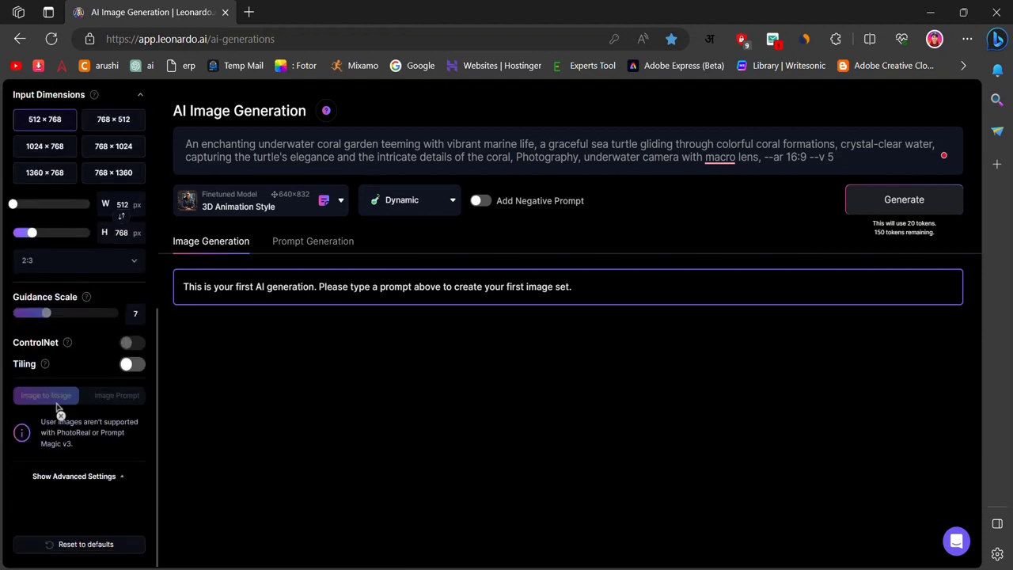
pyautogui.scroll(10, 47, 356)
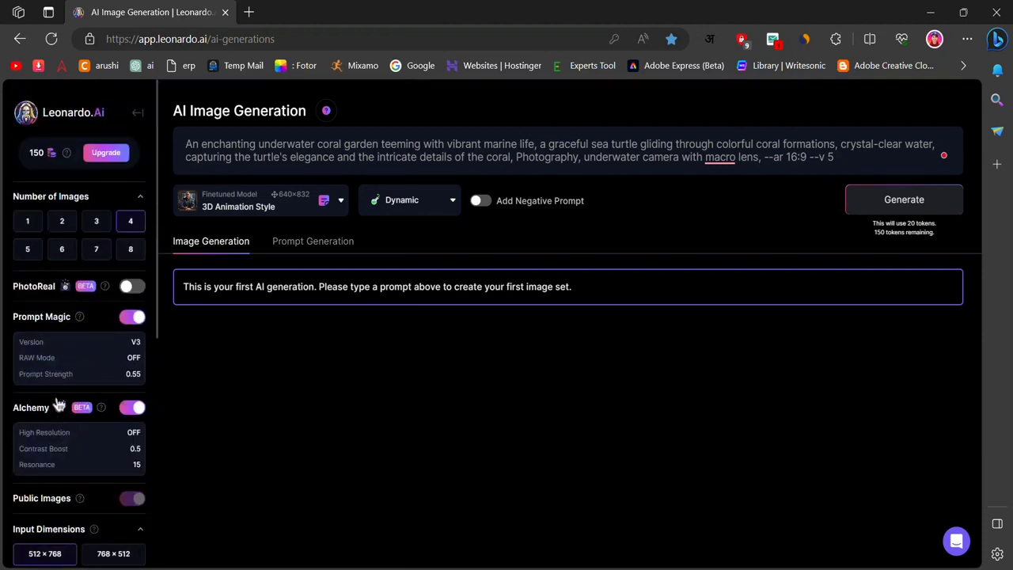
pyautogui.click(907, 208)
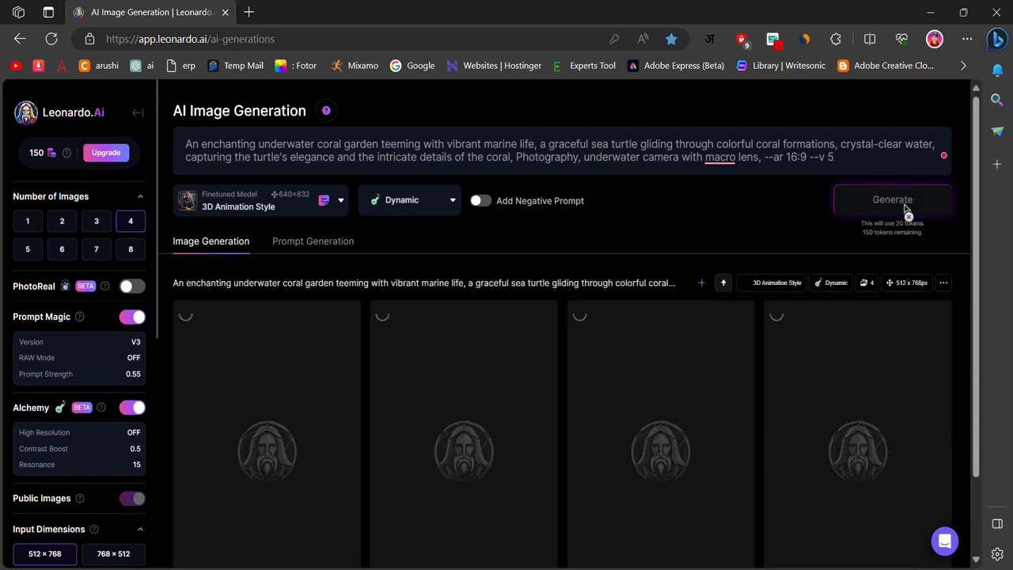
# Open the first generated sea turtle image in the preview and download it.
pyautogui.scroll(-2, 698, 226)
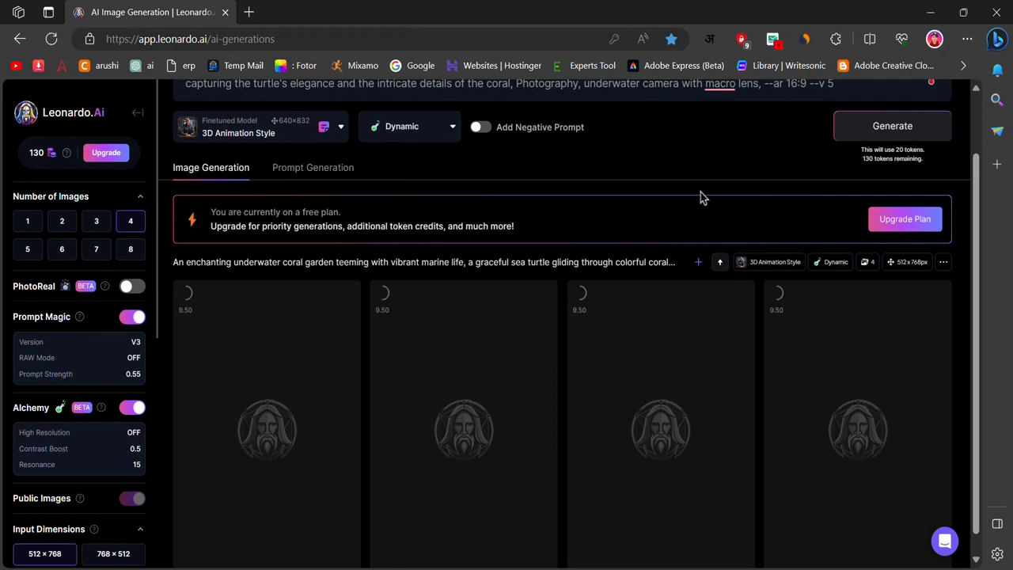
pyautogui.scroll(-1, 701, 194)
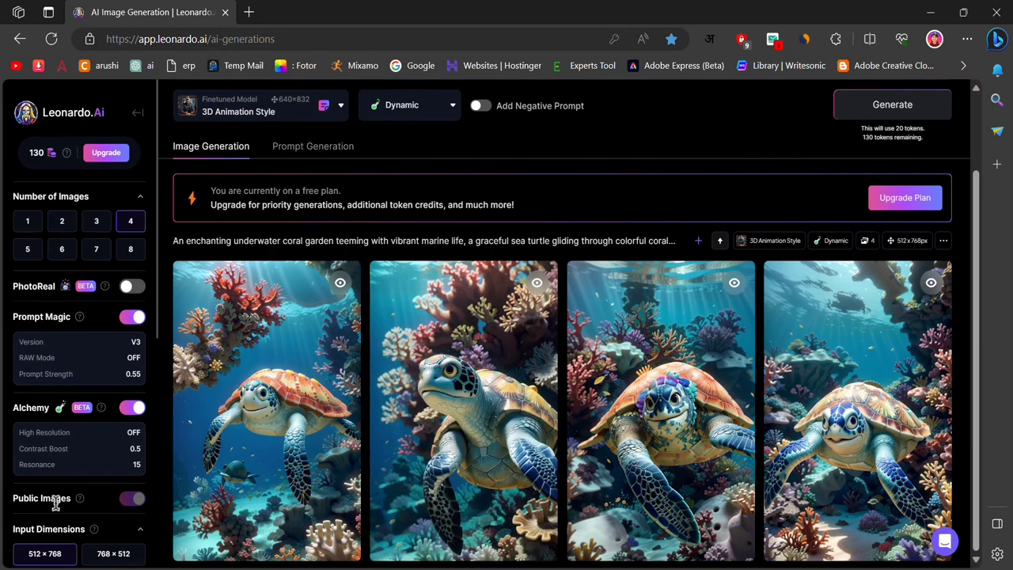
pyautogui.click(252, 431)
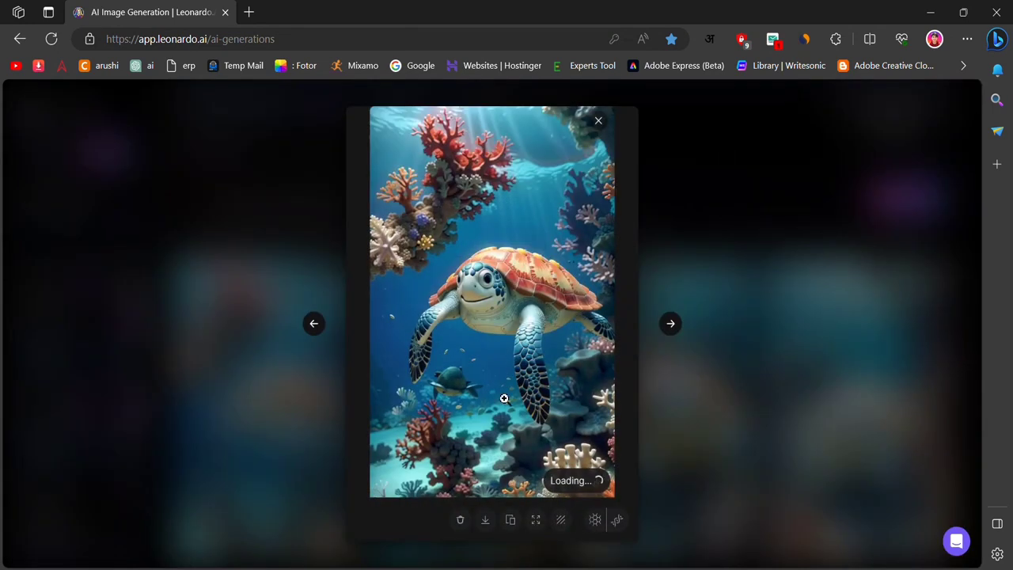
pyautogui.click(486, 520)
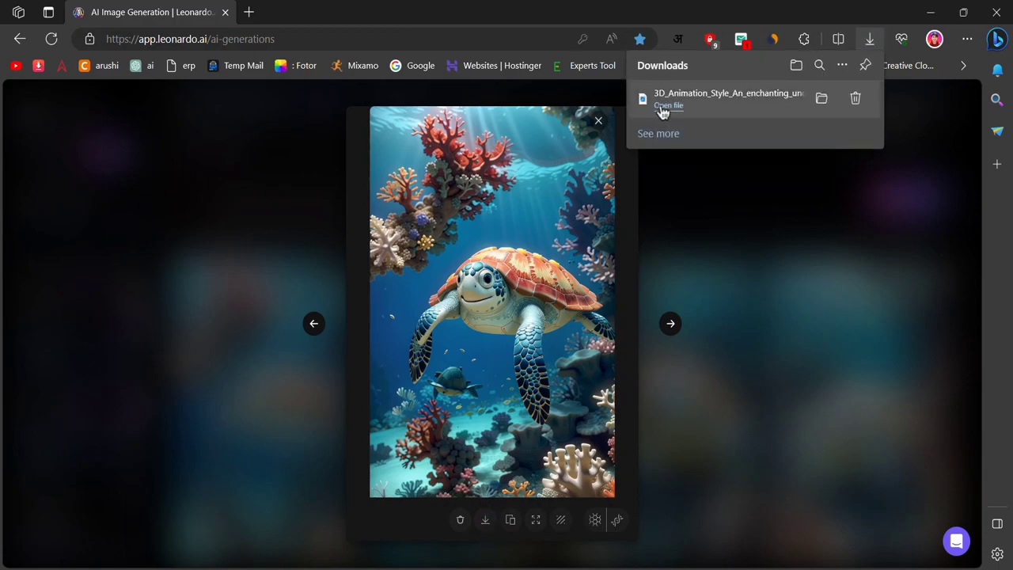
# View the downloaded sea turtle image in the photo viewer, and close both the viewer and the image preview.
pyautogui.click(667, 105)
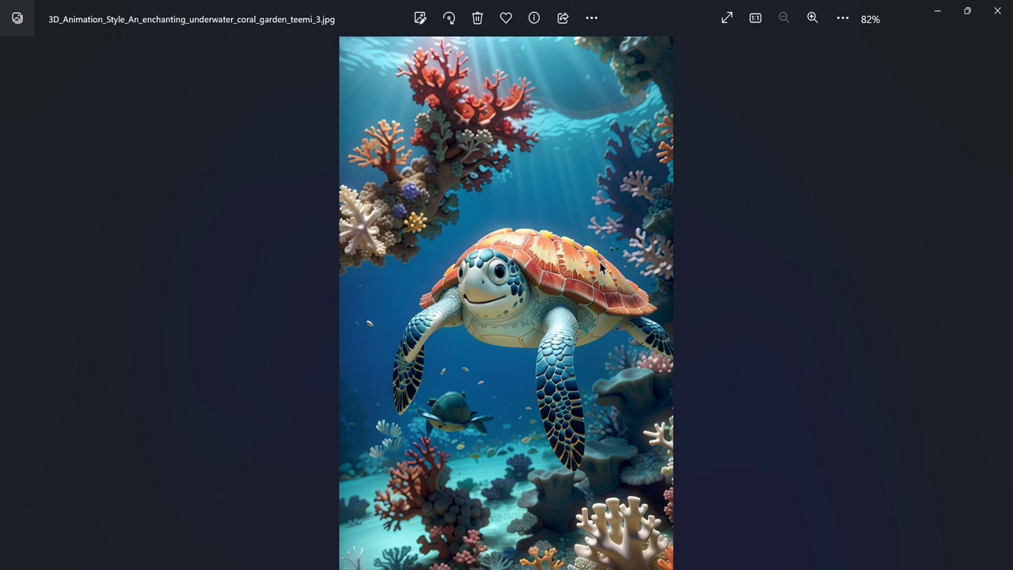
pyautogui.scroll(2, 601, 269)
pyautogui.scroll(-2, 601, 269)
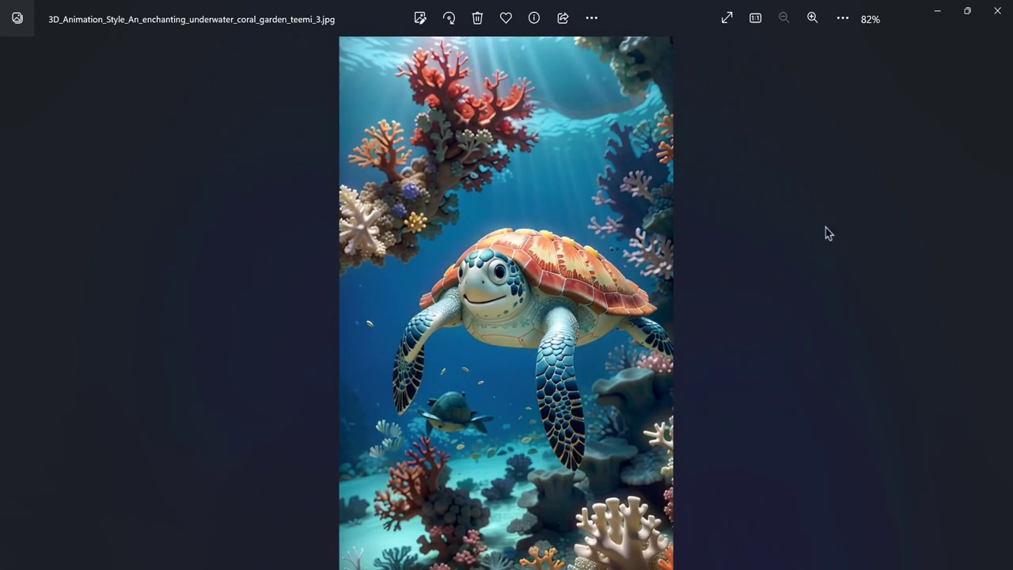
pyautogui.click(997, 12)
pyautogui.click(320, 290)
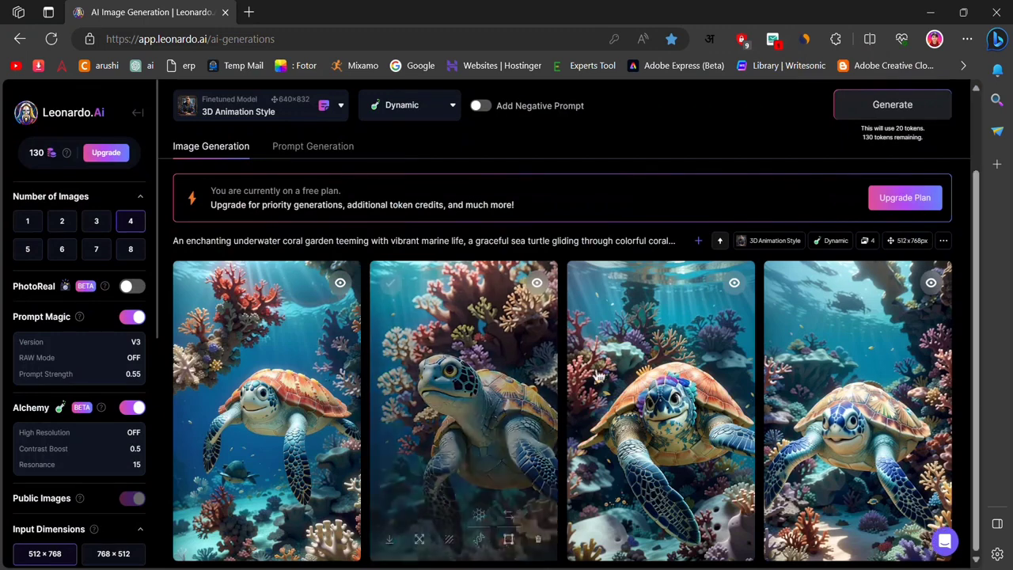
# Replace the image prompt with ChatGPT's Prompt 3 description of the futuristic alien cityscape and generate four images.
pyautogui.scroll(1, 567, 335)
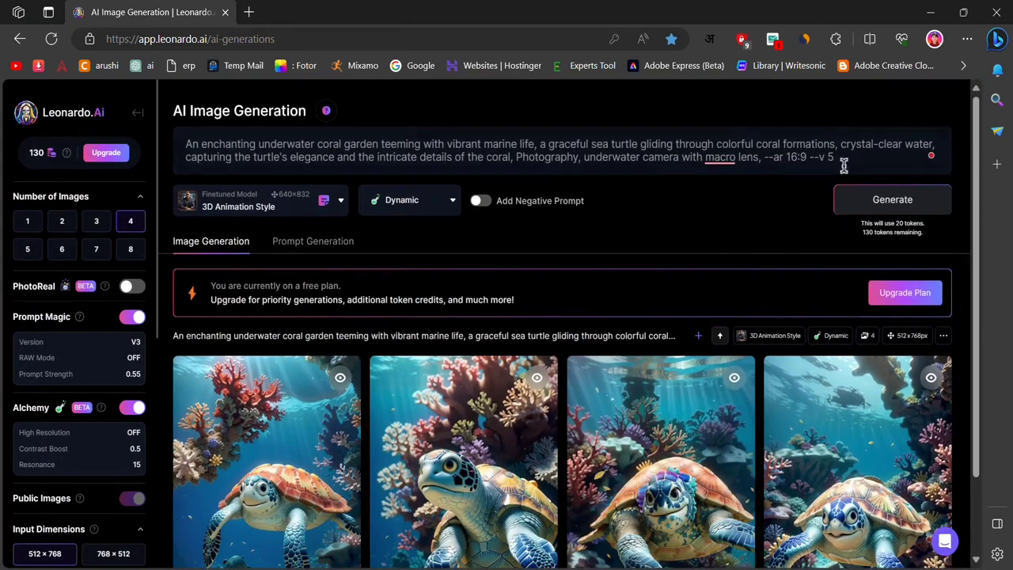
pyautogui.moveTo(844, 158); pyautogui.dragTo(187, 144)
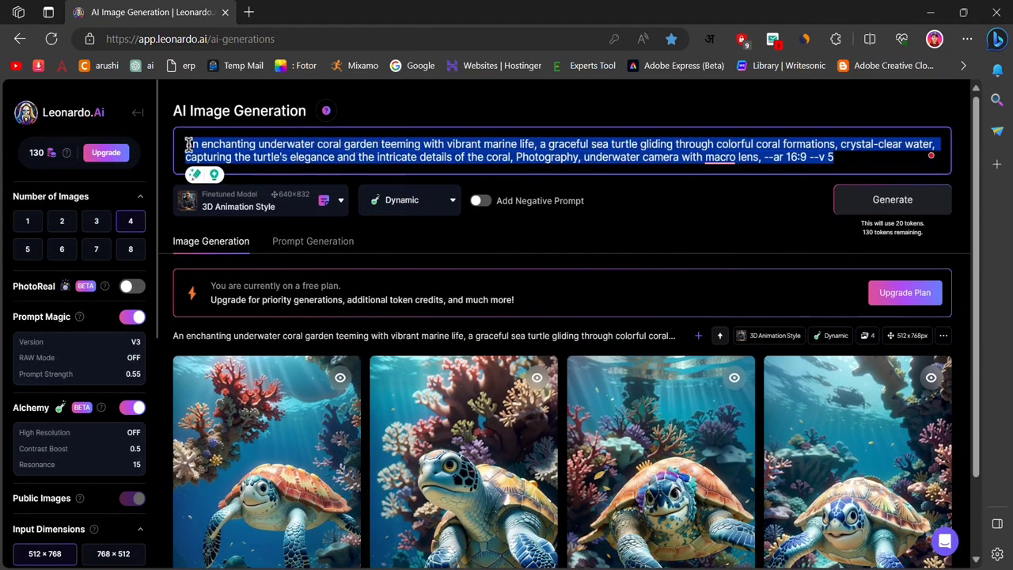
pyautogui.hotkey('alt', 'Tab')
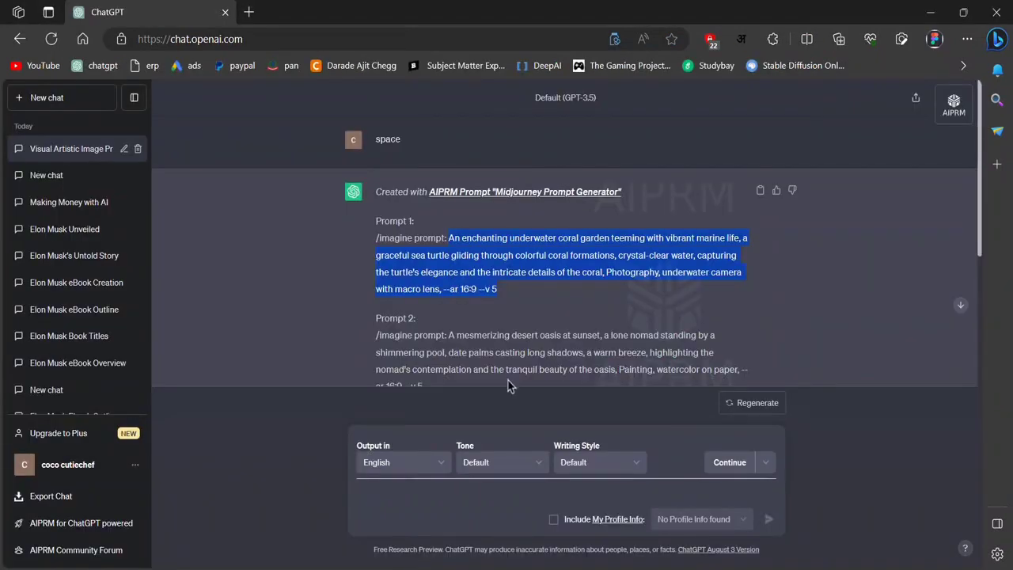
pyautogui.scroll(-5, 400, 300)
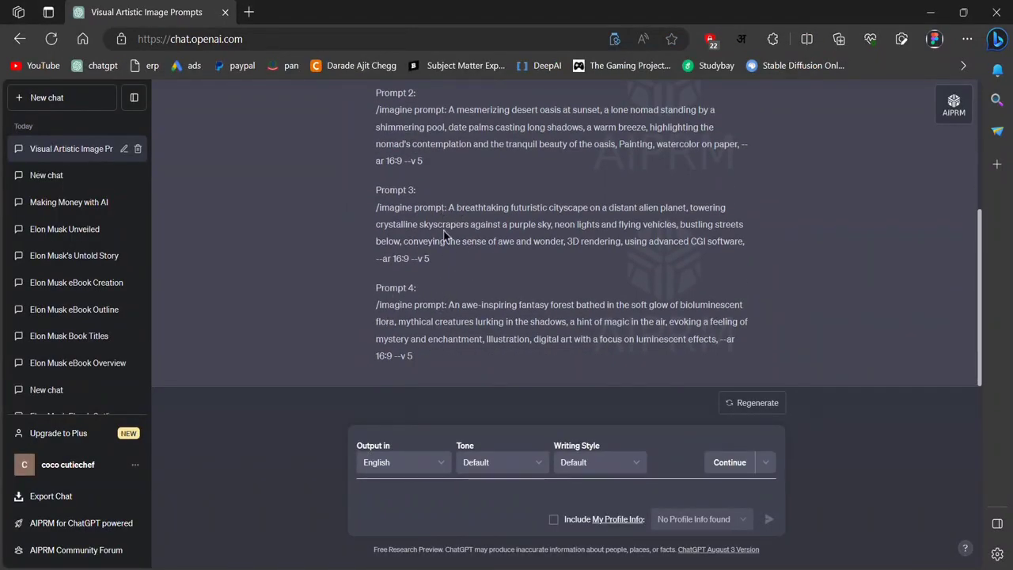
pyautogui.moveTo(448, 207); pyautogui.dragTo(462, 263)
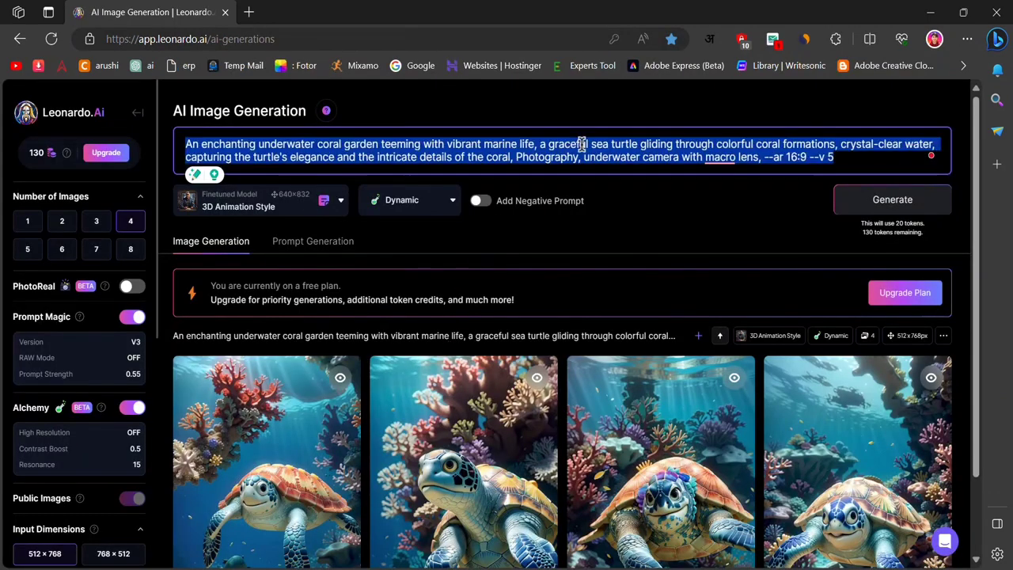
pyautogui.write('A breathtaking futuristic cityscape on a distant alien planet, towering crystalline skyscrapers against a purple sky, neon lights and flying vehicles, bustling streets below, conveying the sense of awe and wonder, 3D rendering, using advanced CGI software, --ar 16:9 --v 5')
pyautogui.click(890, 206)
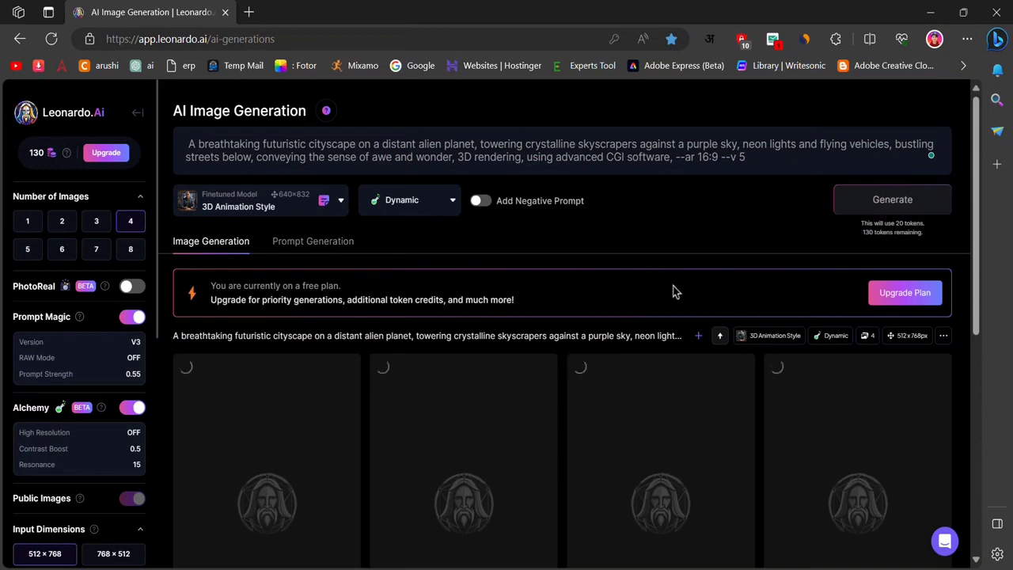
# Look over the earlier sea turtle images while the cityscape set generates, and preview the third turtle image.
pyautogui.scroll(-5, 733, 387)
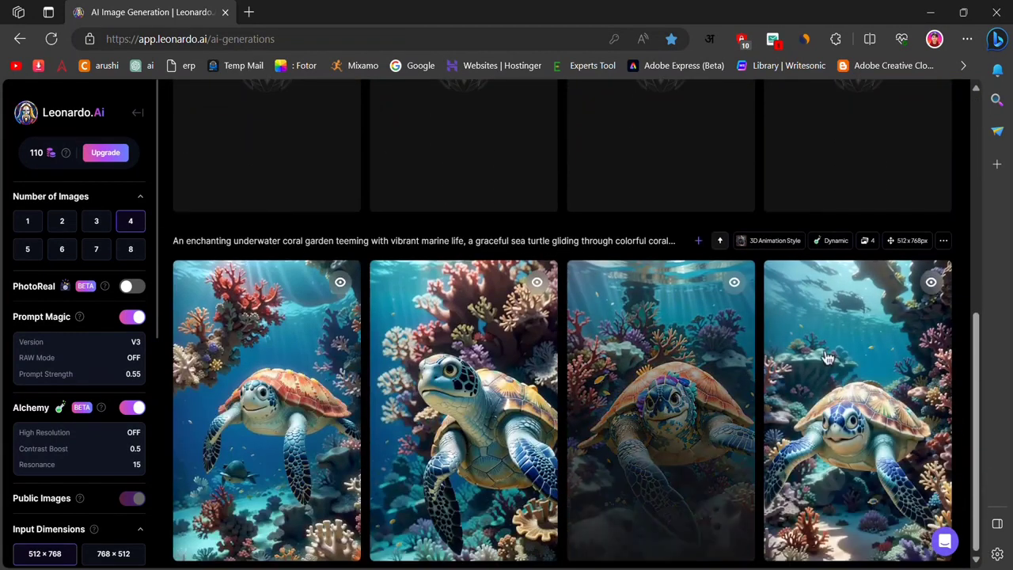
pyautogui.moveTo(826, 358)
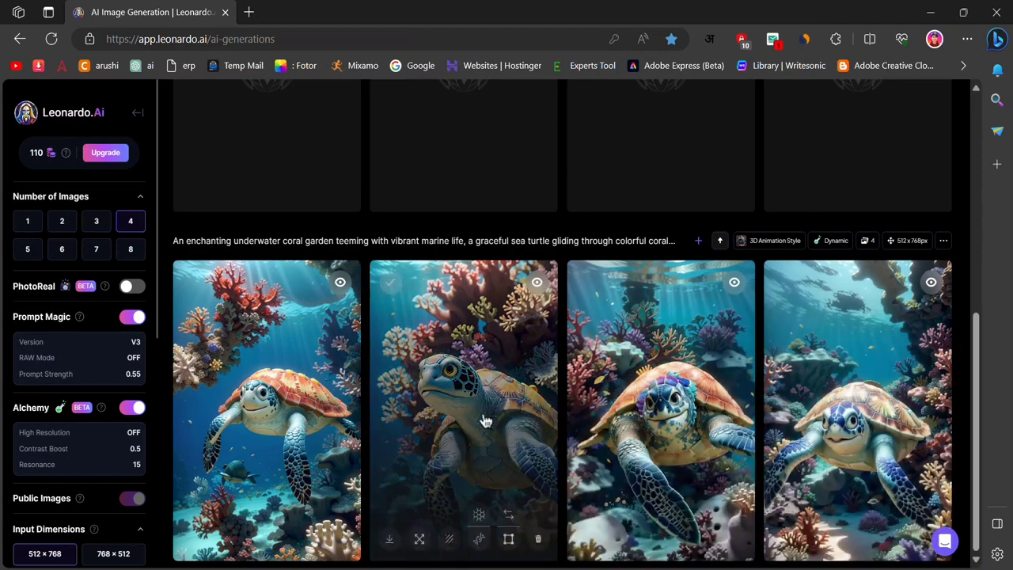
pyautogui.scroll(5, 731, 364)
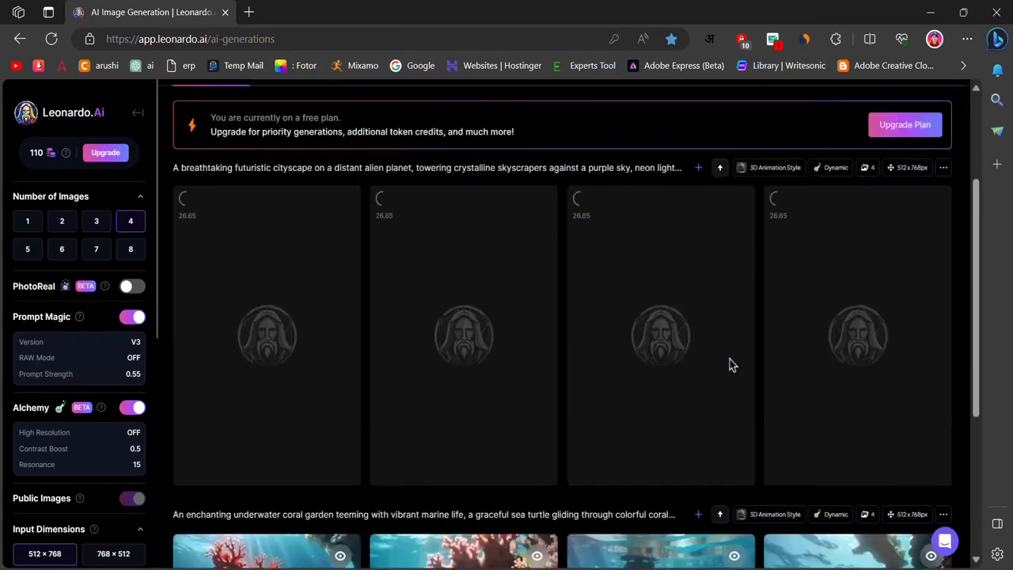
pyautogui.scroll(-3, 732, 364)
pyautogui.scroll(-3, 732, 363)
pyautogui.click(697, 414)
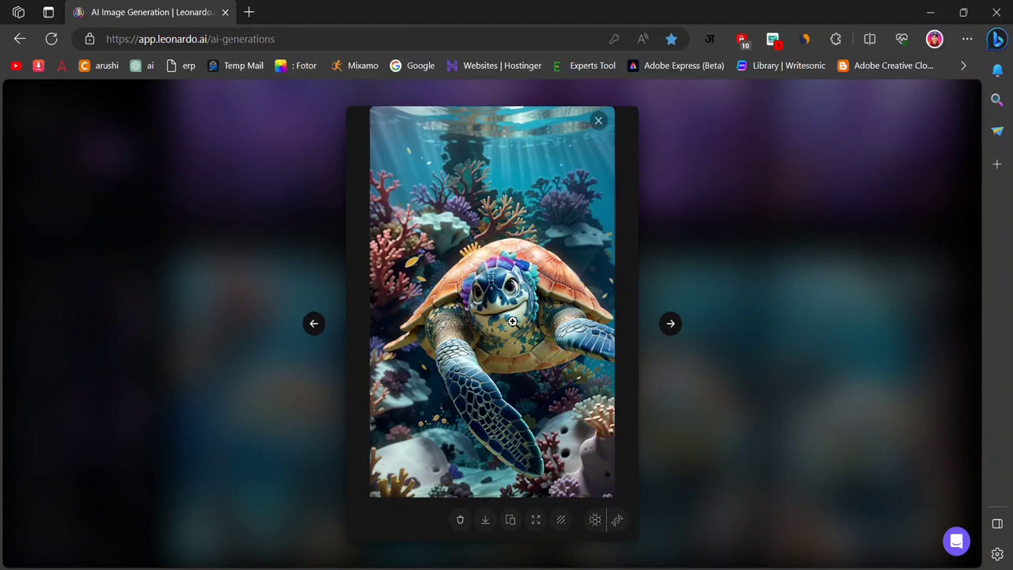
# Examine the third and fourth sea turtle images enlarged in the preview.
pyautogui.click(507, 318)
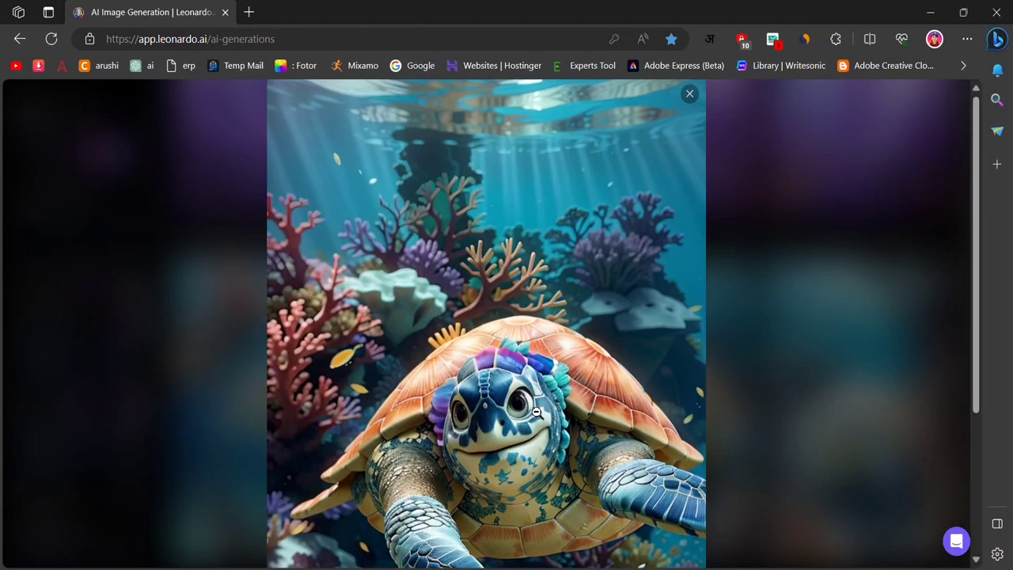
pyautogui.scroll(-3, 532, 462)
pyautogui.scroll(2, 531, 461)
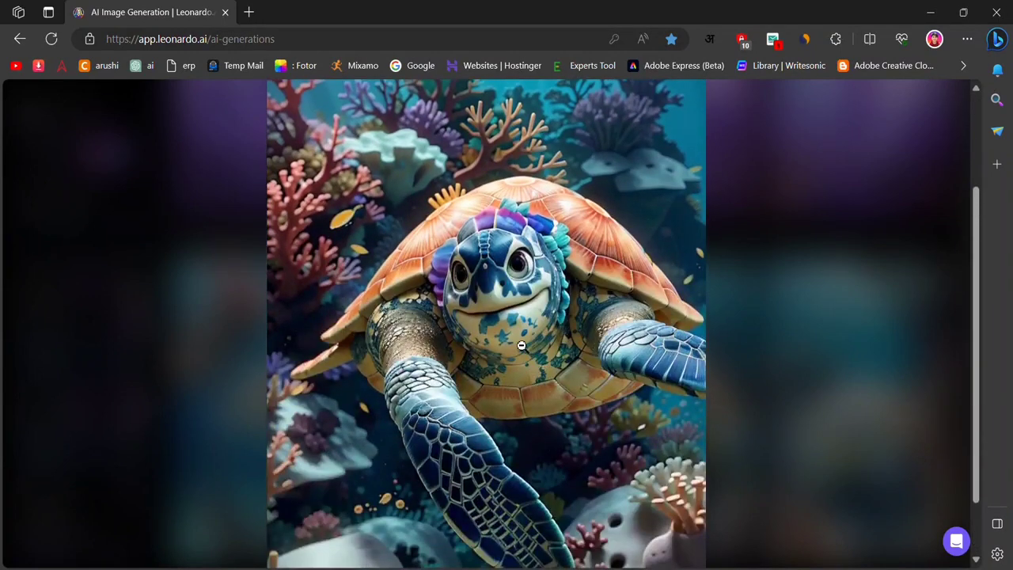
pyautogui.click(522, 345)
pyautogui.click(673, 327)
pyautogui.click(464, 348)
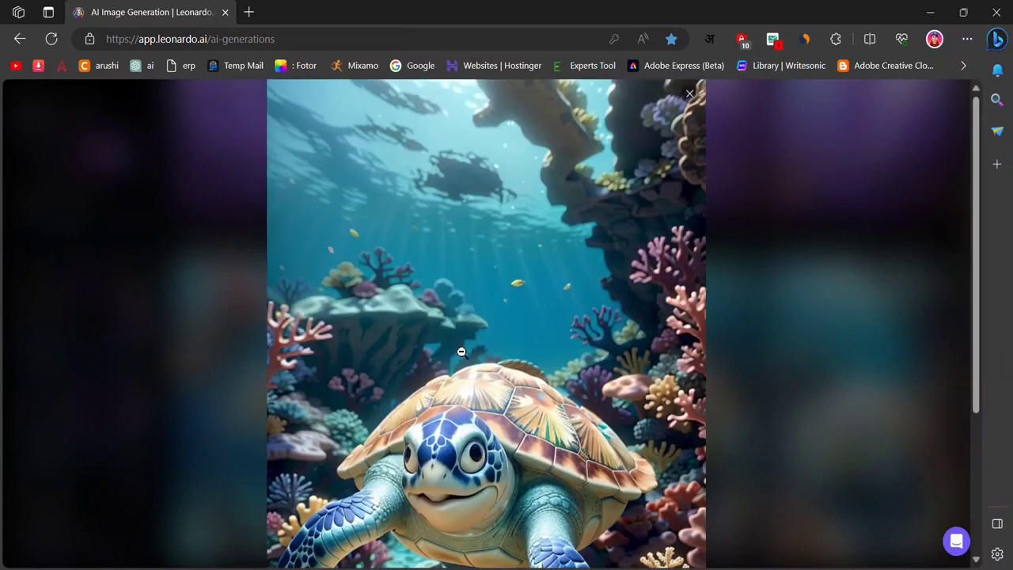
pyautogui.scroll(-3, 460, 396)
pyautogui.click(479, 369)
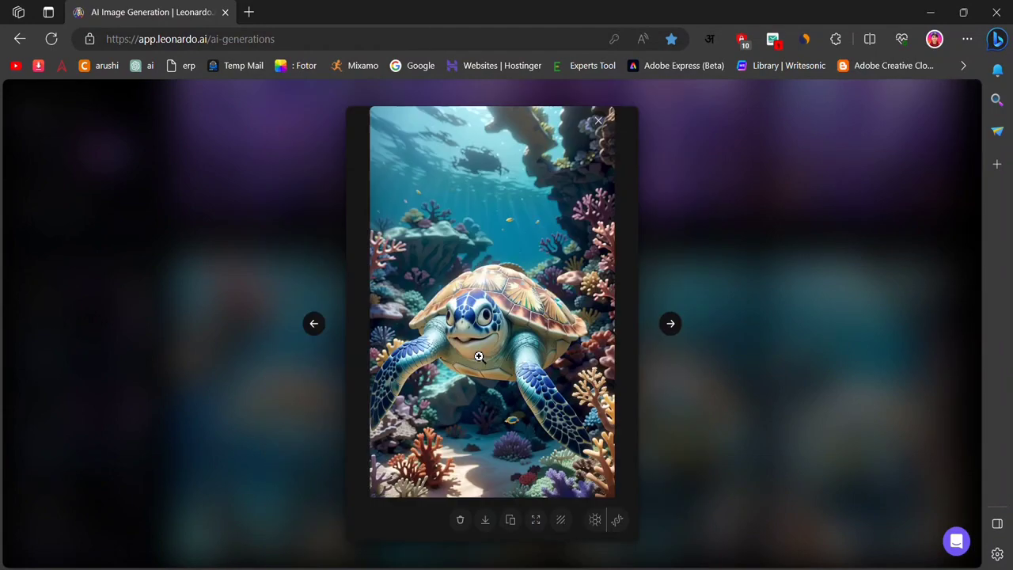
# Examine the second and first sea turtle images enlarged, and close the image preview.
pyautogui.click(314, 323)
pyautogui.click(313, 323)
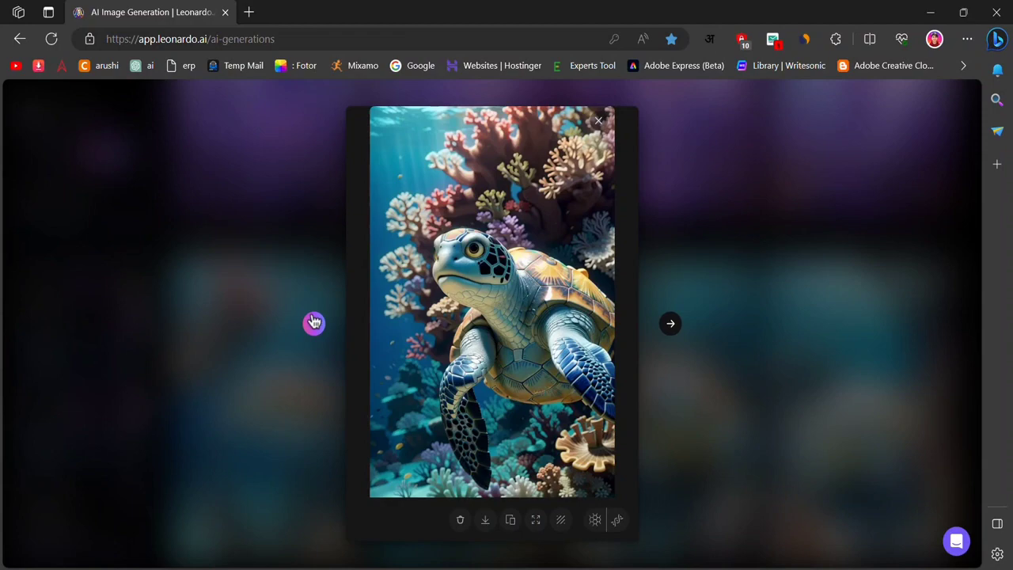
pyautogui.click(456, 318)
pyautogui.scroll(-5, 456, 318)
pyautogui.scroll(1, 455, 318)
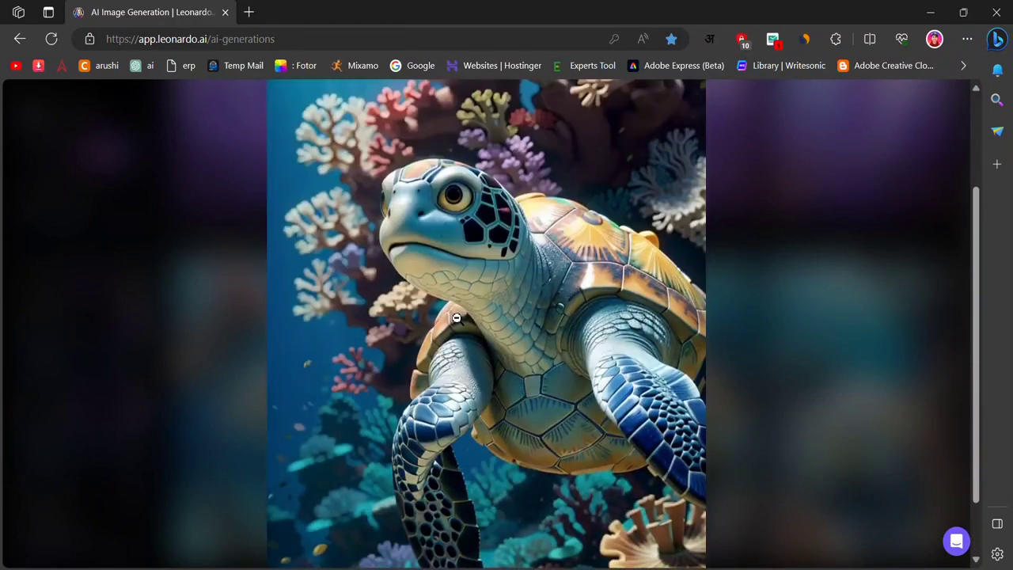
pyautogui.click(454, 318)
pyautogui.click(314, 323)
pyautogui.click(428, 328)
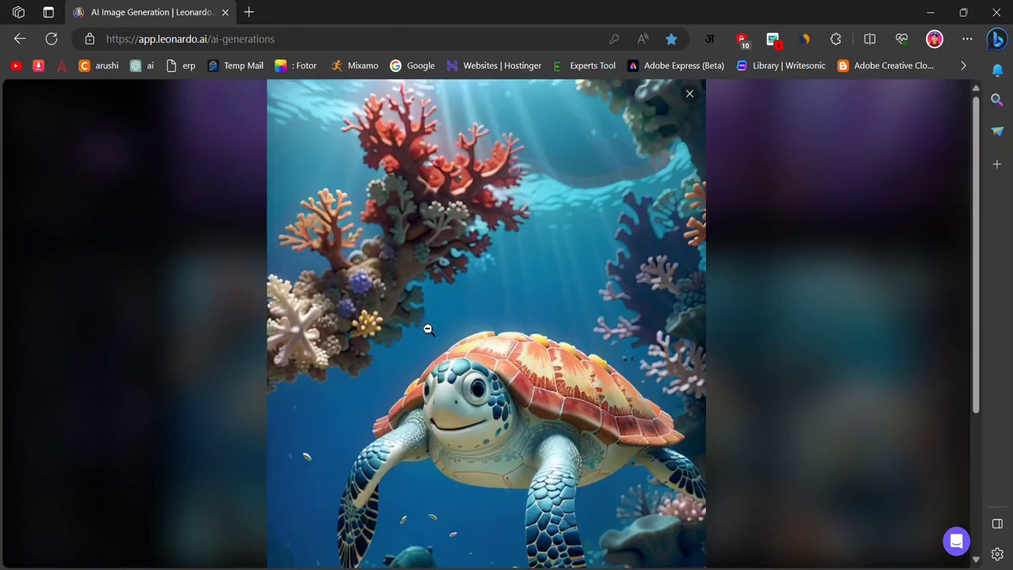
pyautogui.scroll(-1, 428, 331)
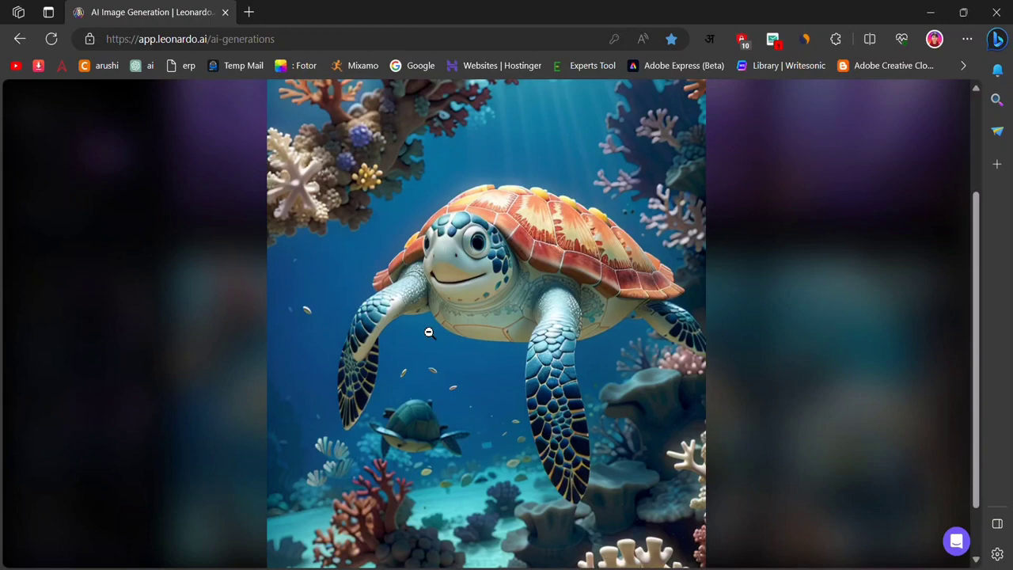
pyautogui.click(481, 354)
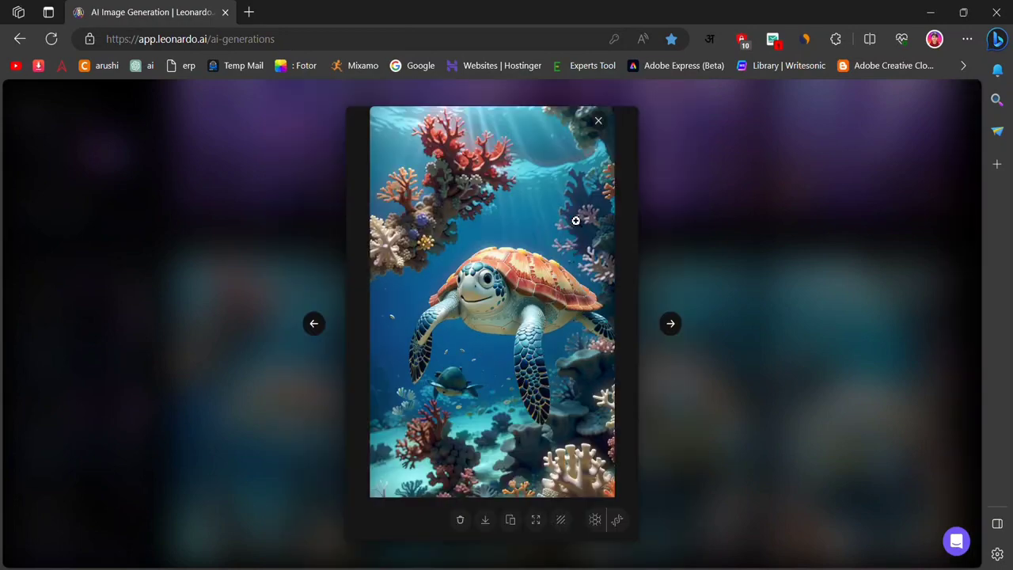
pyautogui.click(598, 121)
# Look over the four generated alien cityscape images and preview the second one.
pyautogui.scroll(5, 669, 332)
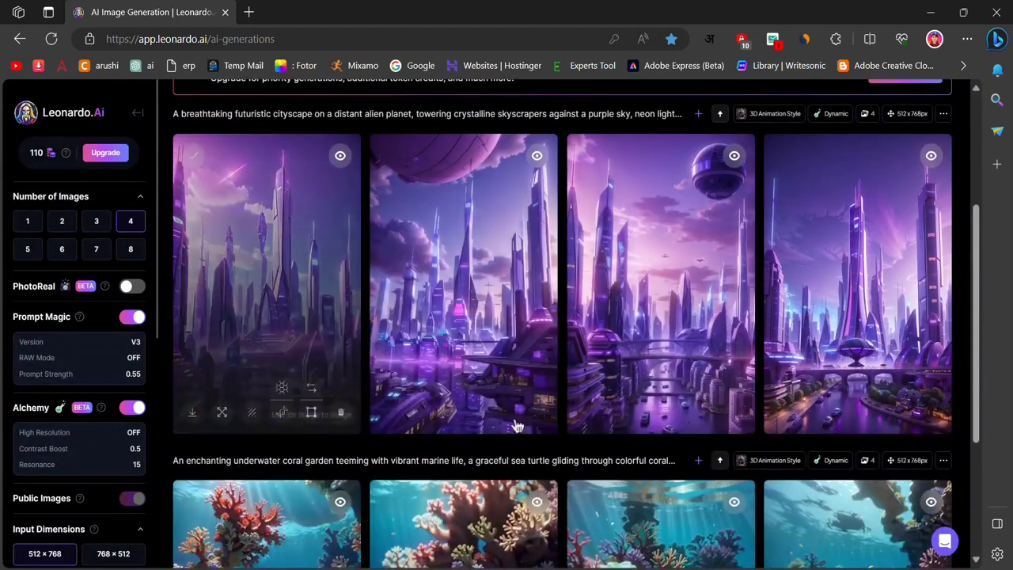
pyautogui.scroll(2, 698, 389)
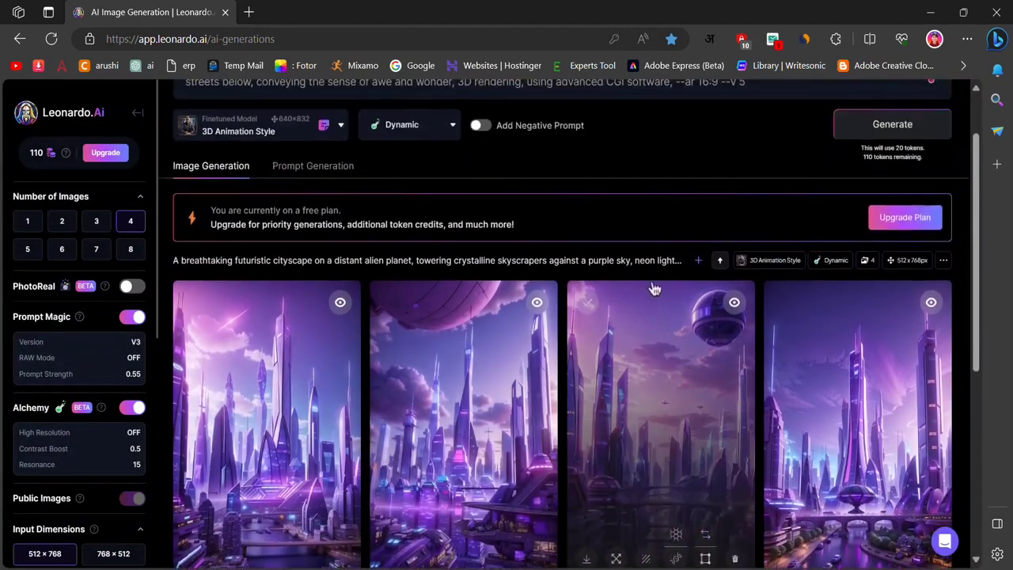
pyautogui.click(475, 443)
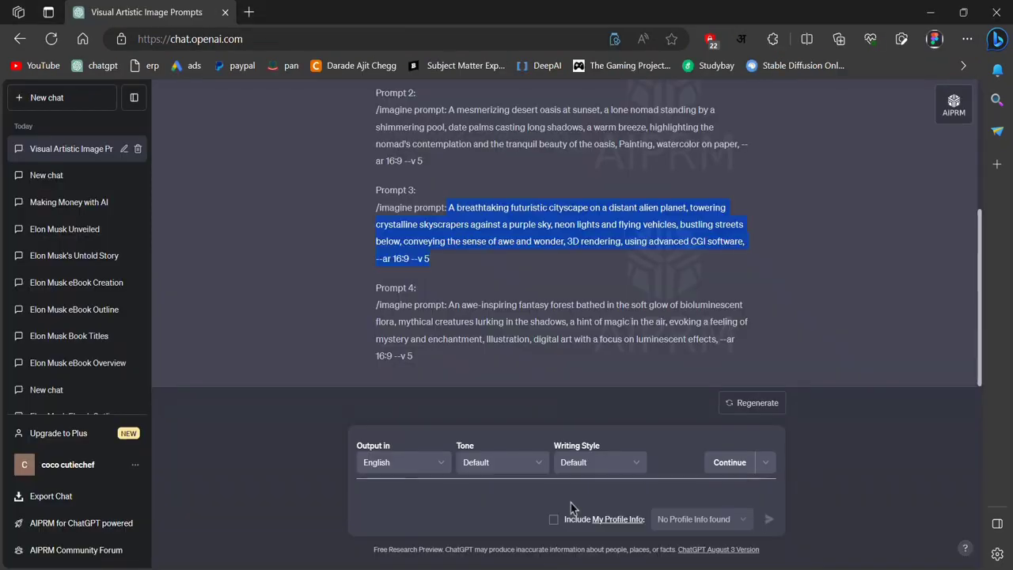
# Copy ChatGPT's Prompt 4 fantasy forest description, use it to replace the image prompt in Leonardo.Ai, and generate four images.
pyautogui.moveTo(448, 306); pyautogui.dragTo(457, 352)
pyautogui.hotkey('ctrl', 'c')
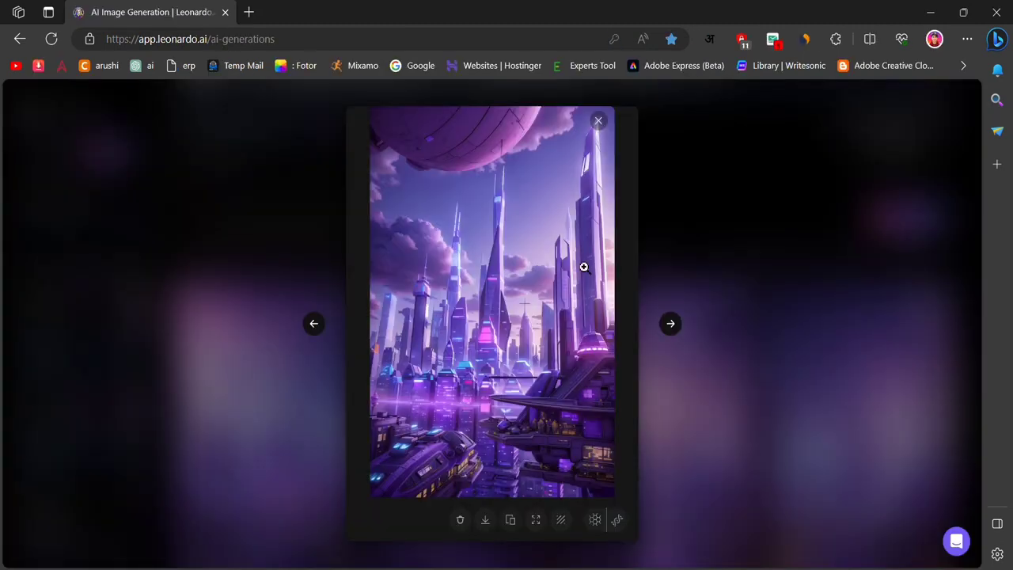
pyautogui.click(599, 121)
pyautogui.moveTo(790, 153); pyautogui.dragTo(182, 142)
pyautogui.hotkey('ctrl', 'v')
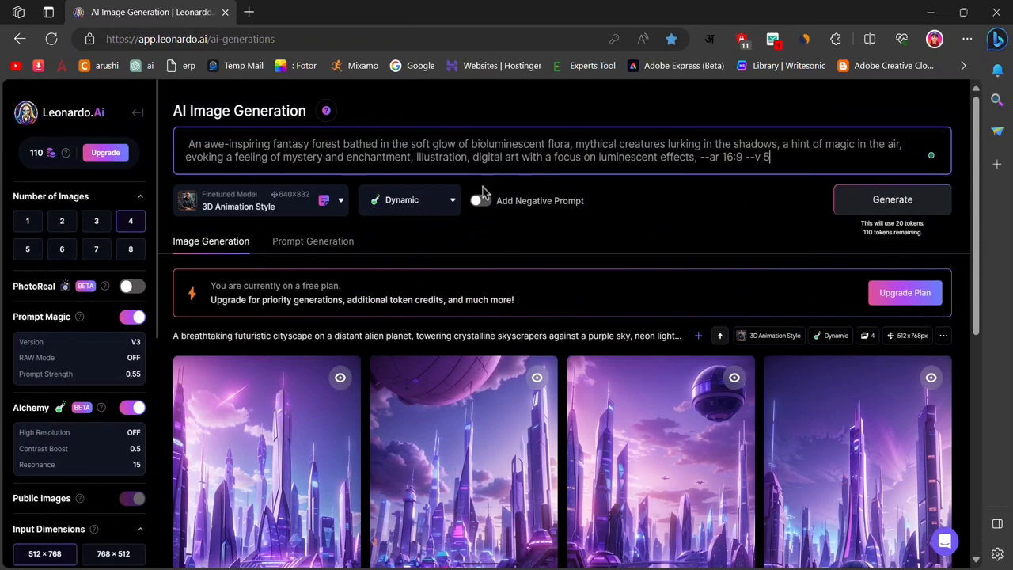
pyautogui.click(875, 194)
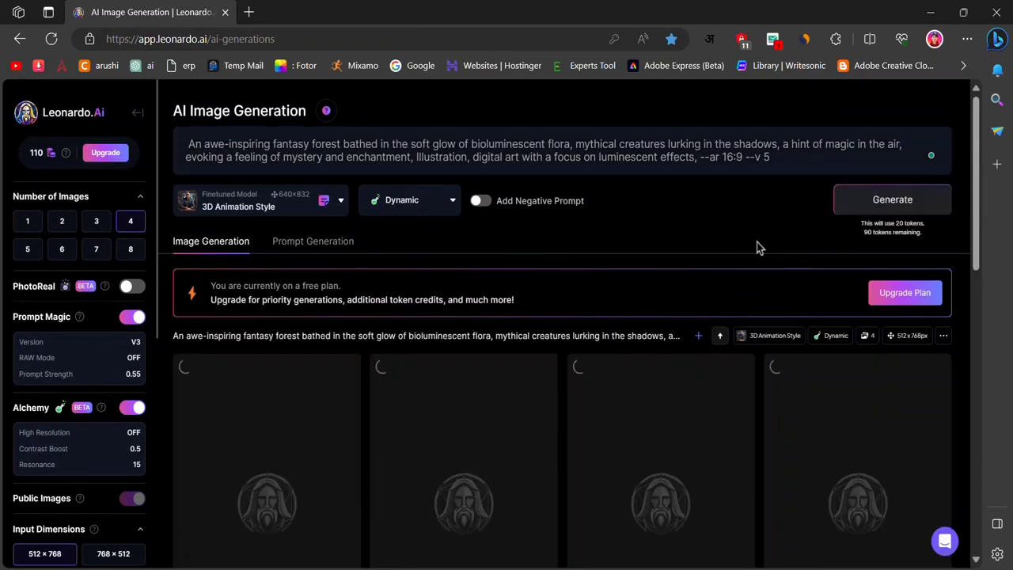
# View the third generated fantasy forest image enlarged, and close the preview.
pyautogui.scroll(-2, 757, 244)
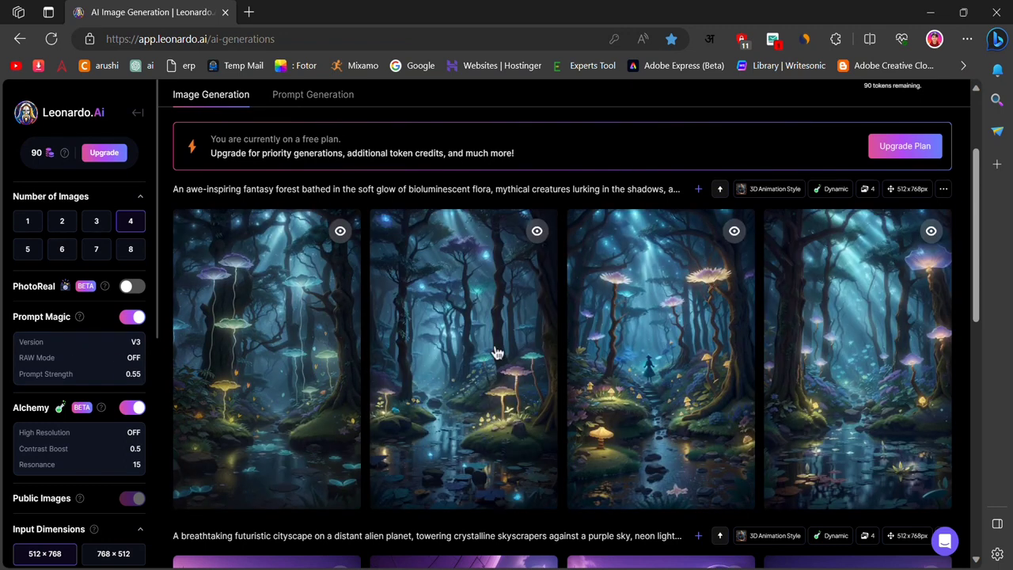
pyautogui.click(665, 318)
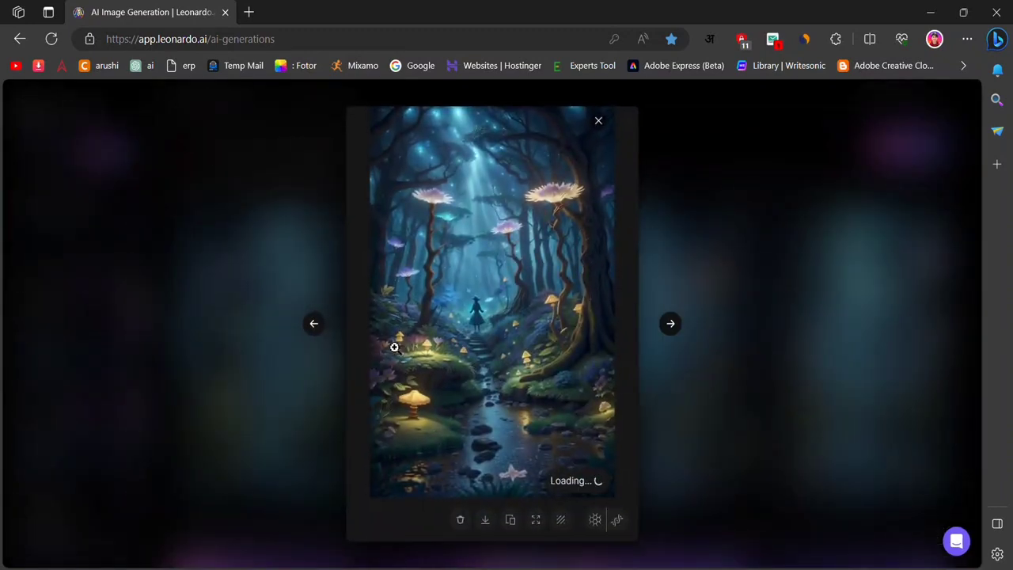
pyautogui.click(460, 301)
pyautogui.scroll(-5, 463, 305)
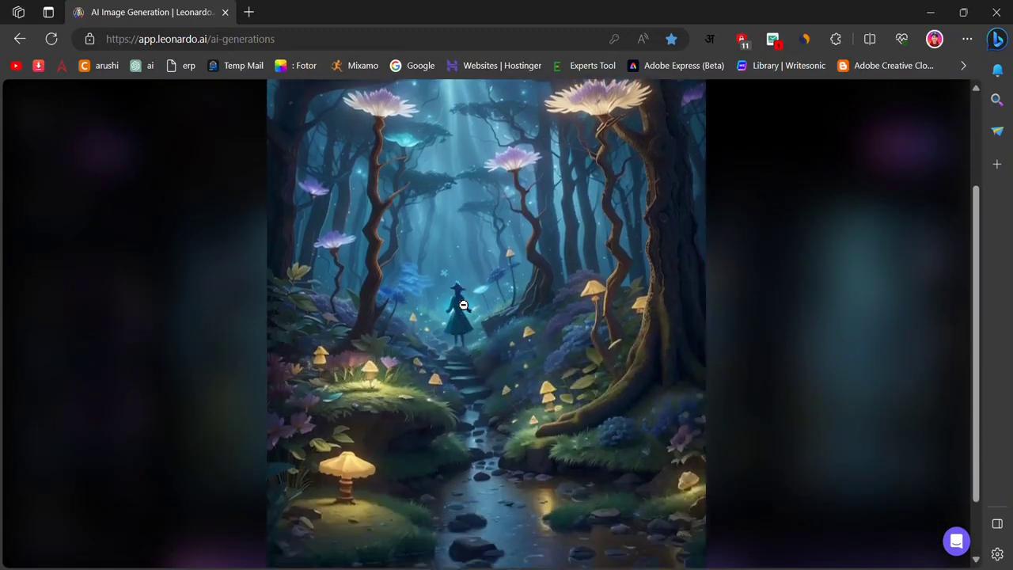
pyautogui.click(464, 304)
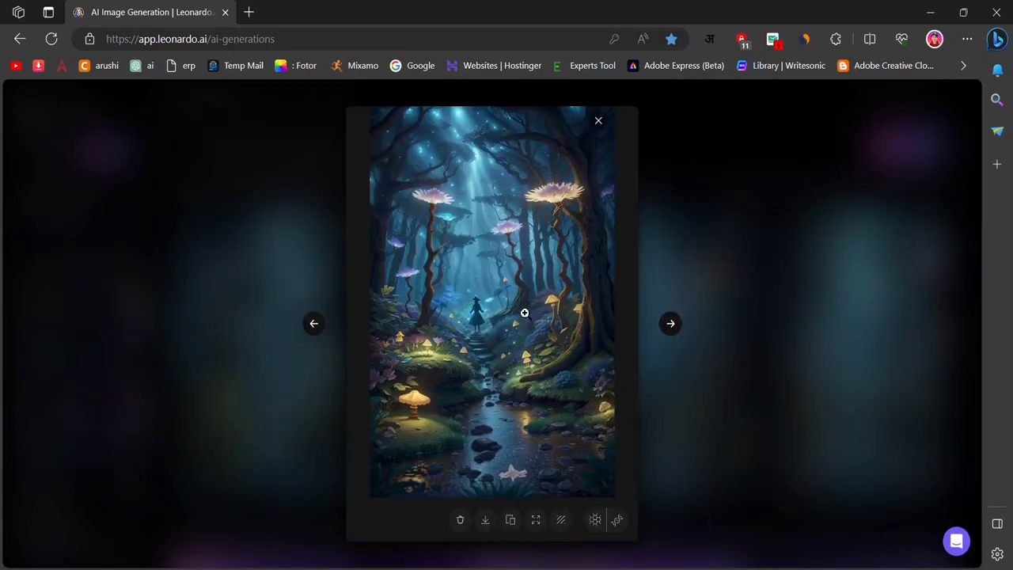
pyautogui.click(597, 120)
# Return to the Leonardo.Ai home page and browse the Featured Models, ending back at the first model.
pyautogui.click(20, 38)
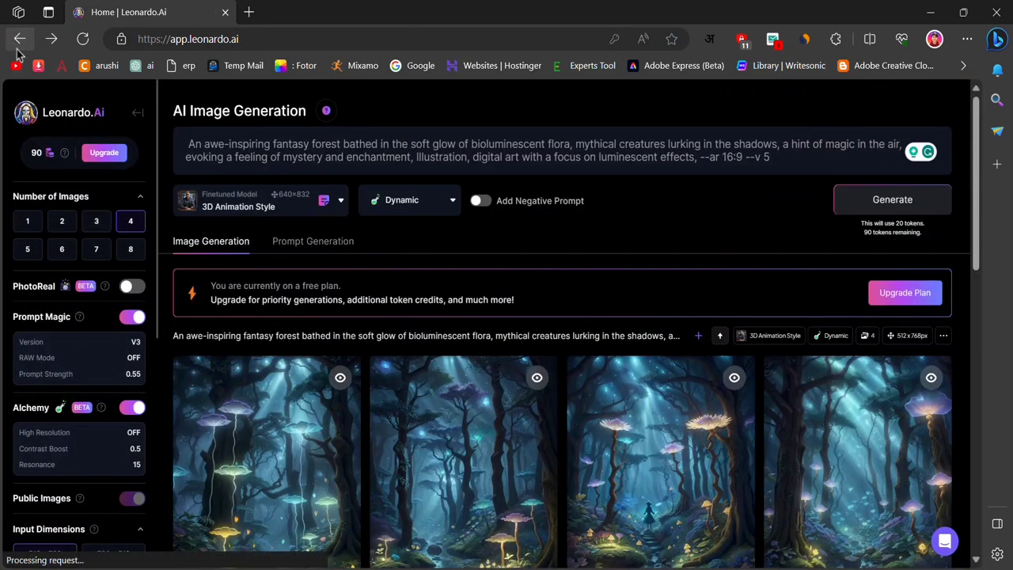
pyautogui.click(19, 39)
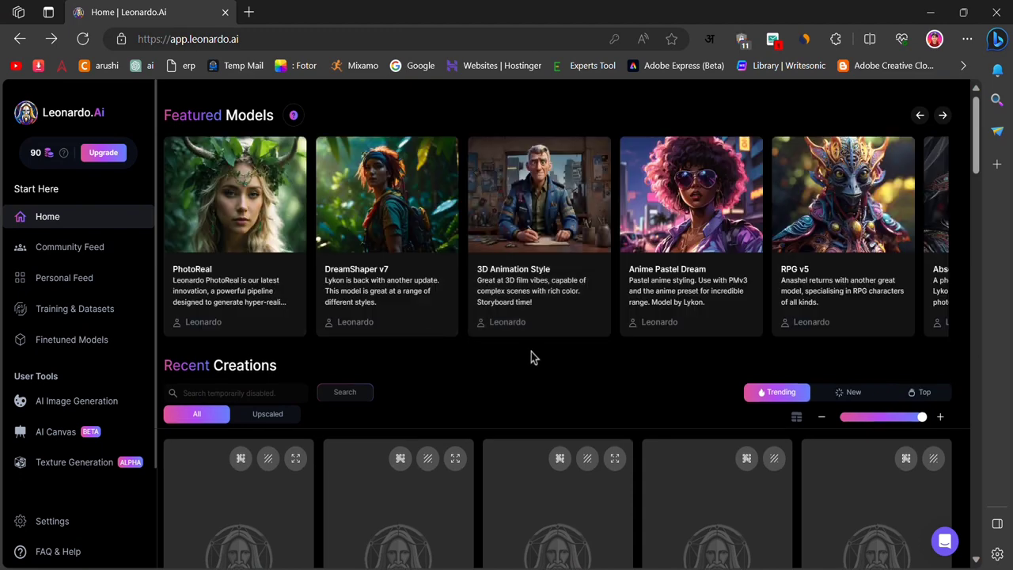
pyautogui.click(943, 116)
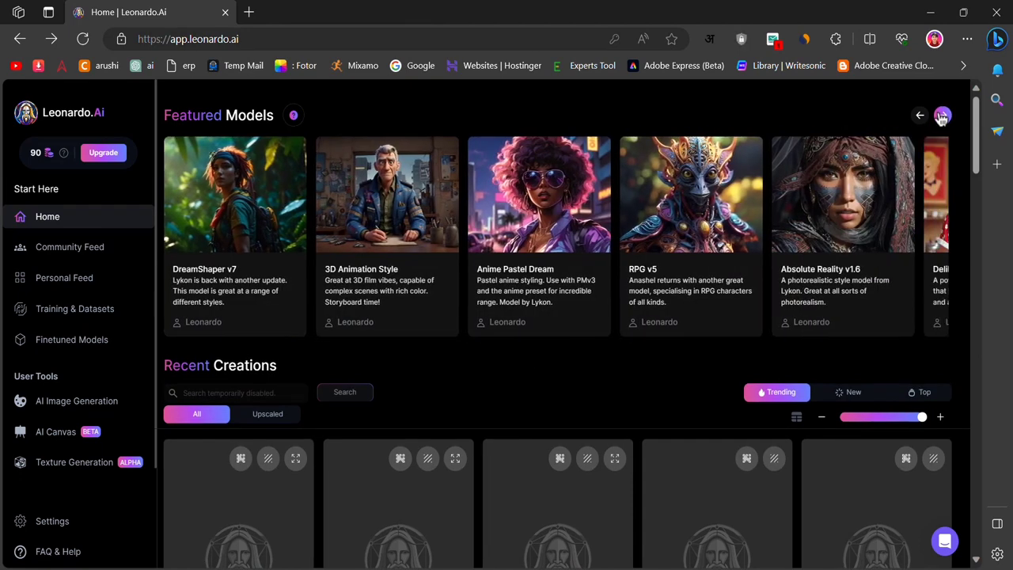
pyautogui.click(942, 115)
pyautogui.click(943, 115)
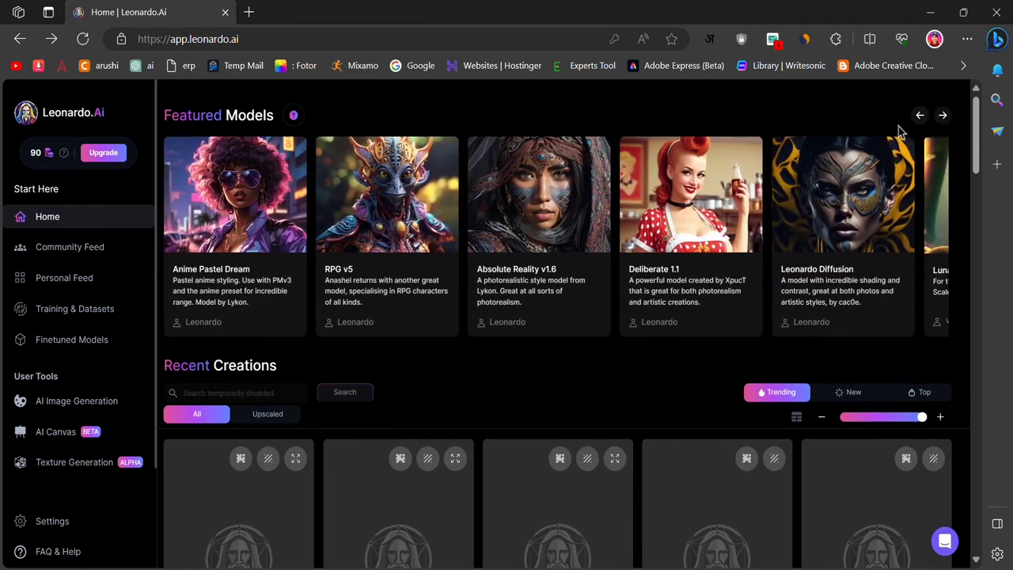
pyautogui.click(920, 116)
pyautogui.click(920, 115)
pyautogui.click(920, 115)
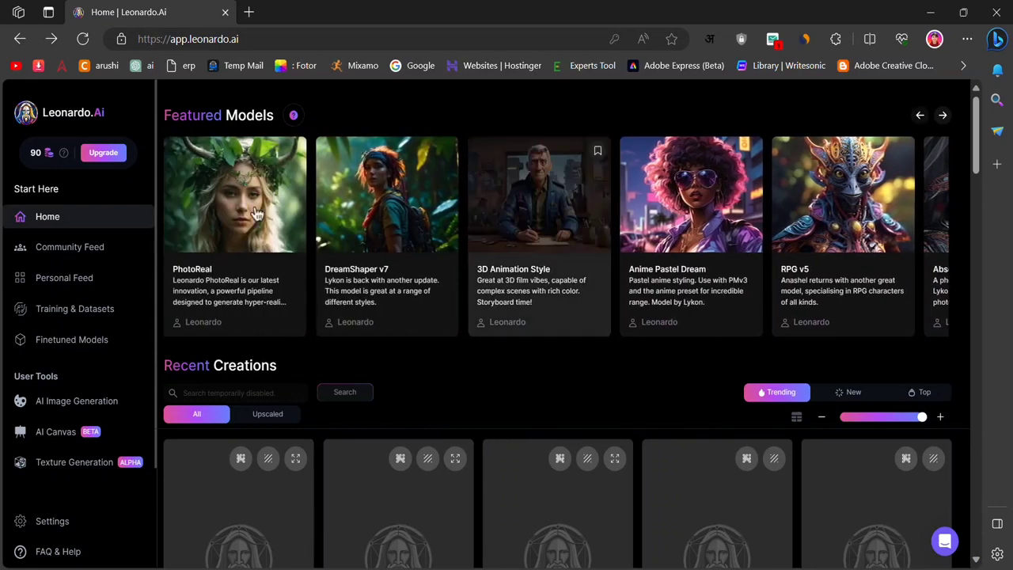
# Choose the PhotoReal featured model and generate four images from the fantasy forest prompt with it.
pyautogui.click(267, 246)
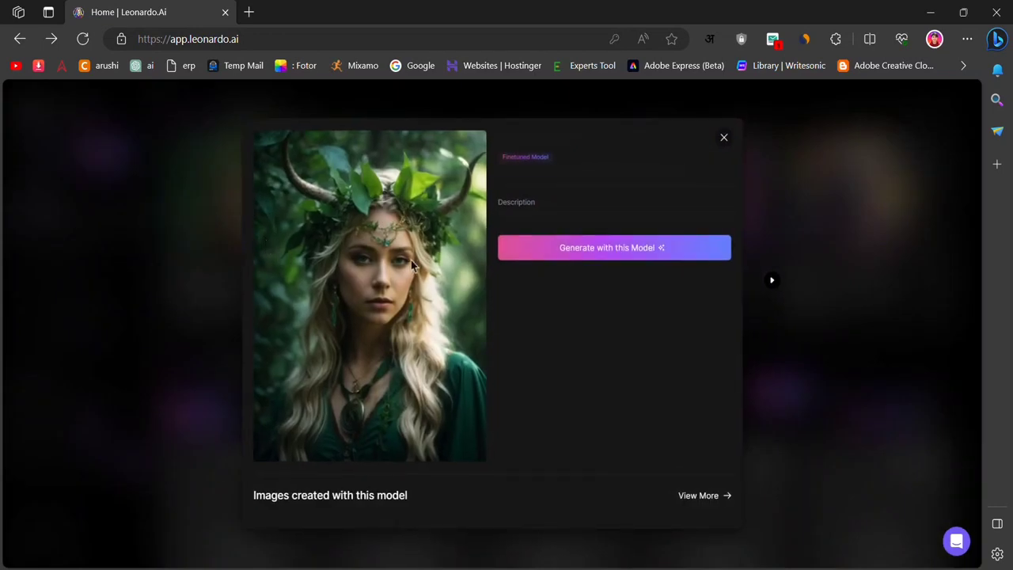
pyautogui.click(543, 269)
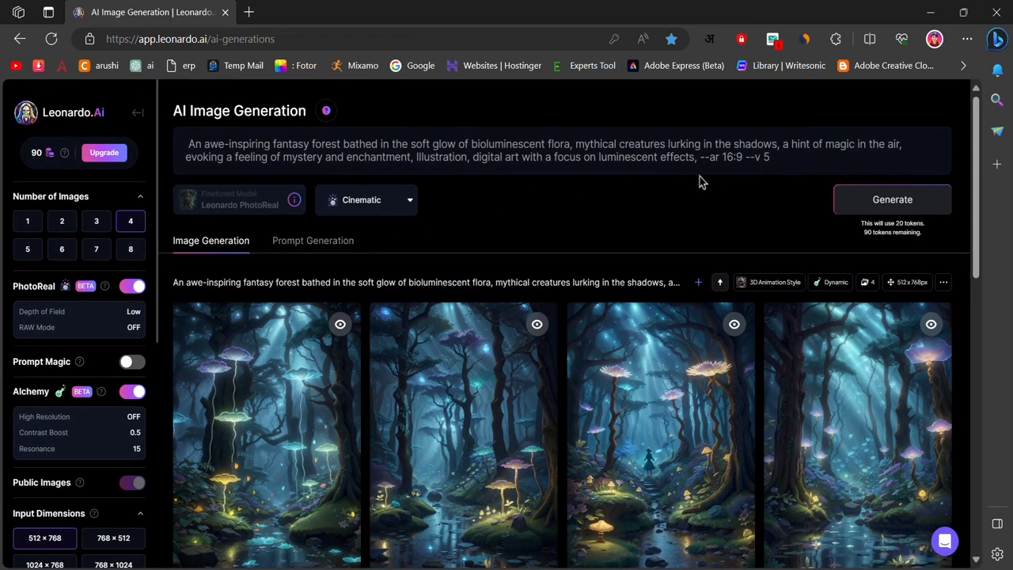
pyautogui.click(866, 199)
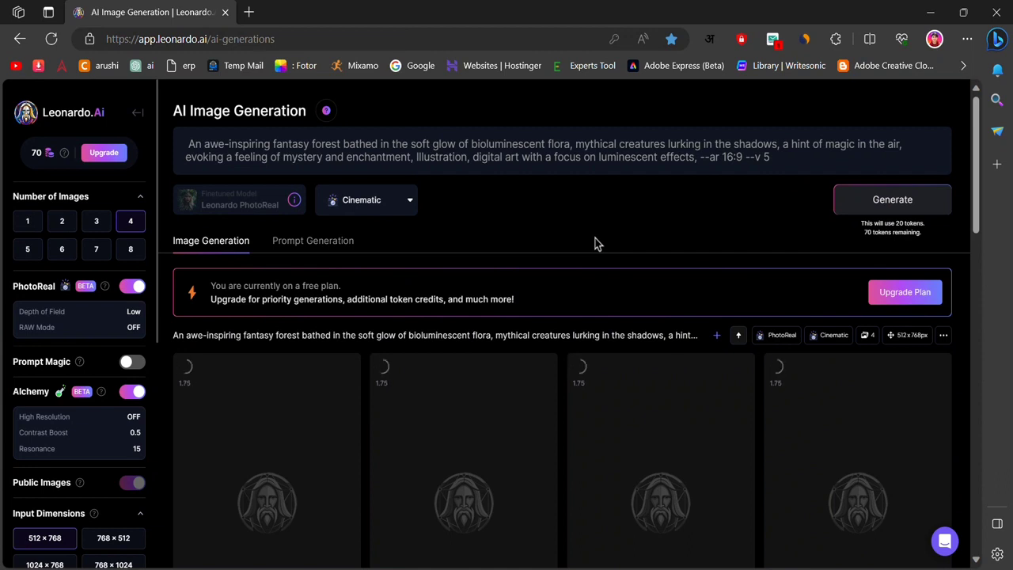
# Wait for the PhotoReal fantasy forest set to generate and look over its four images.
pyautogui.scroll(-1, 595, 242)
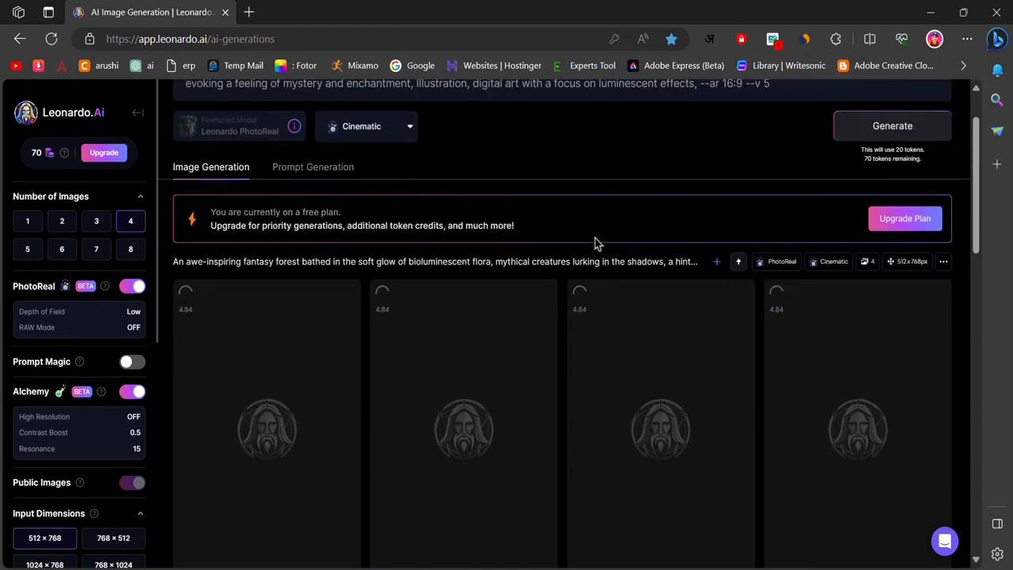
pyautogui.scroll(1, 595, 242)
pyautogui.scroll(-2, 589, 250)
pyautogui.scroll(1, 596, 211)
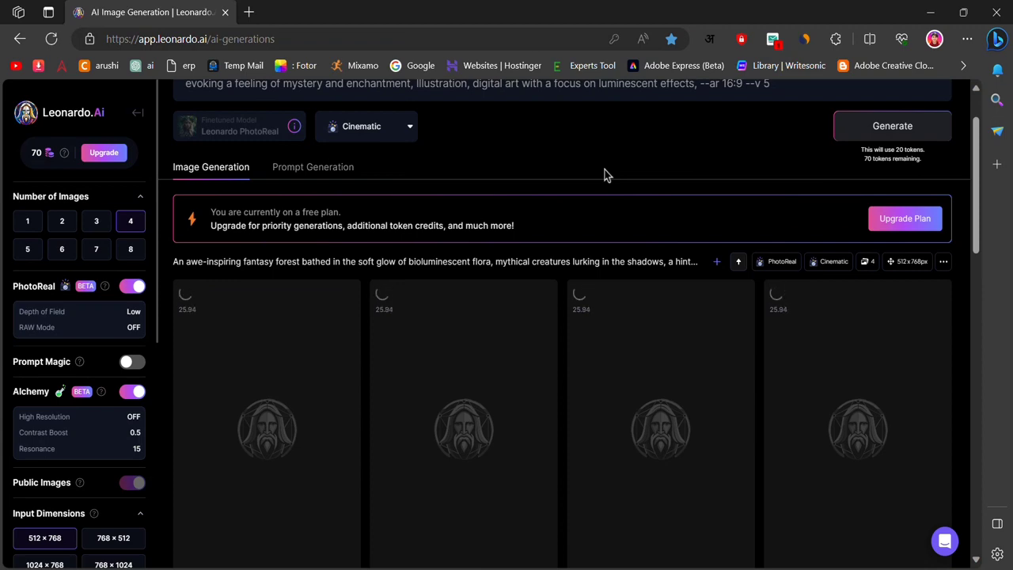
pyautogui.scroll(-1, 606, 173)
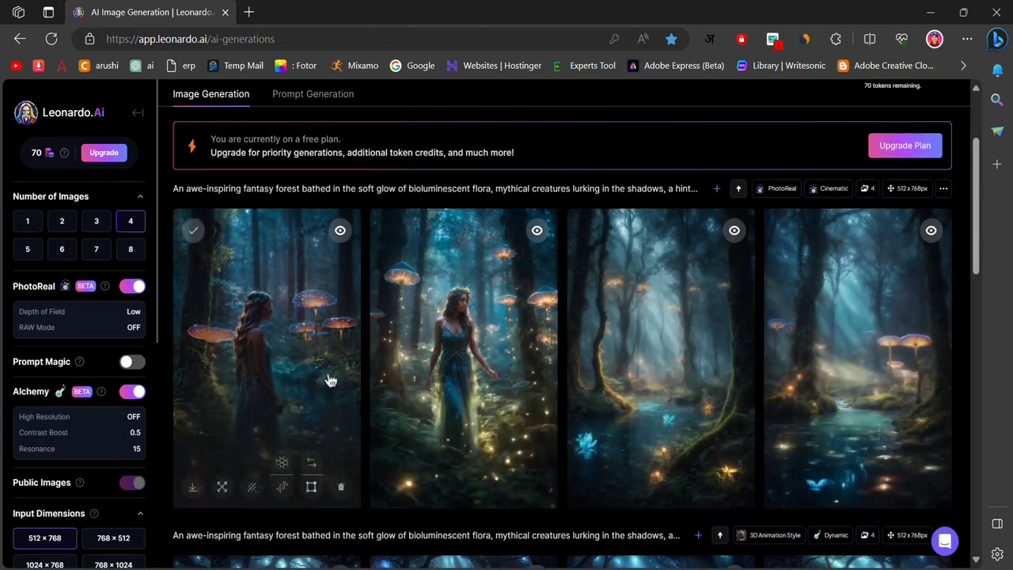
# Switch to ChatGPT and copy the Prompt 2 description of the desert oasis at sunset, including --ar 16:9 --v 5.
pyautogui.hotkey('alt', 'Tab')
pyautogui.scroll(1, 512, 255)
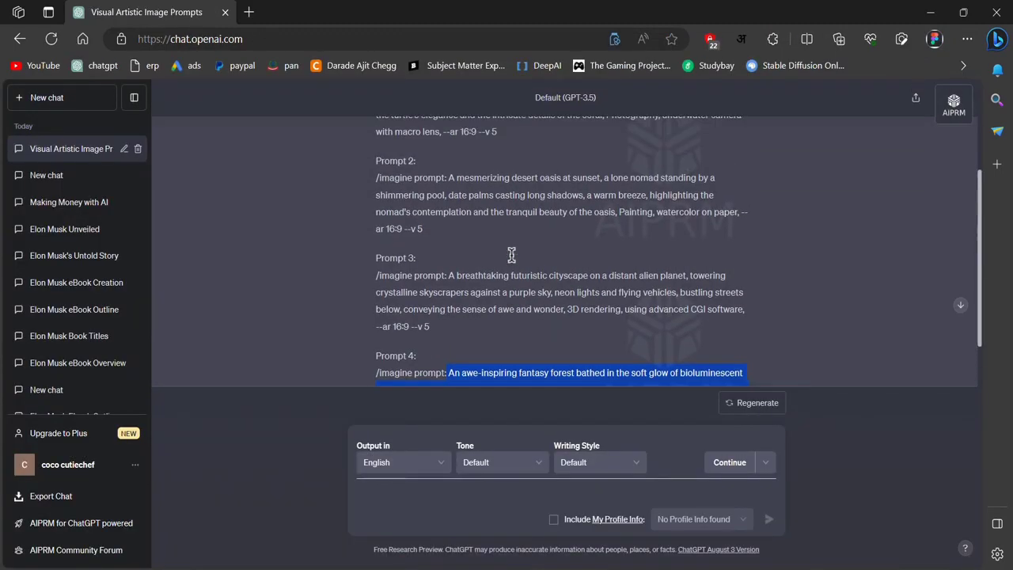
pyautogui.scroll(1, 511, 254)
pyautogui.moveTo(449, 248); pyautogui.dragTo(465, 301)
pyautogui.hotkey('ctrl', 'c')
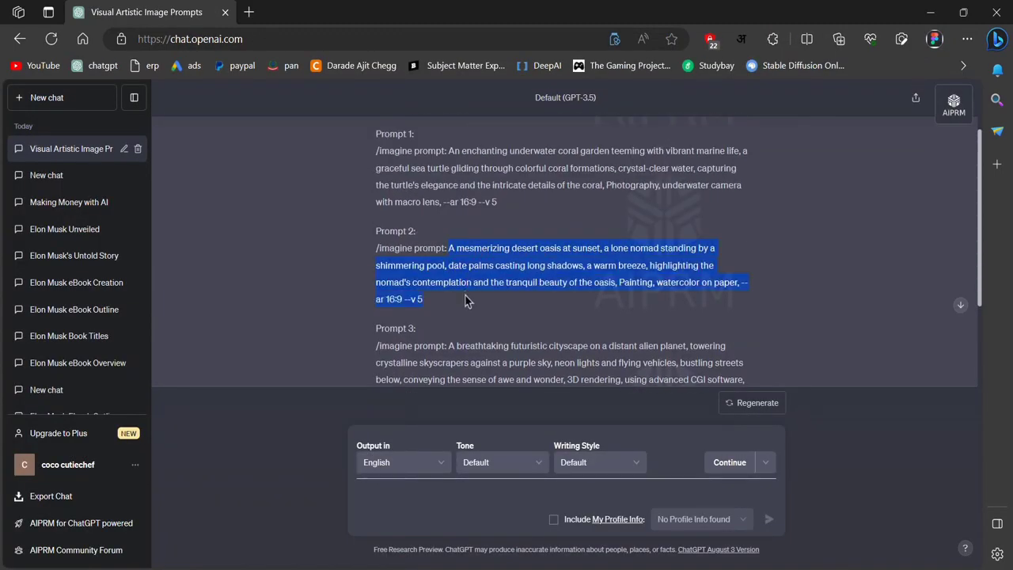
# Switch to Leonardo.Ai, replace the image prompt with the copied desert oasis description, and generate four PhotoReal images.
pyautogui.hotkey('alt', 'Tab')
pyautogui.scroll(2, 607, 219)
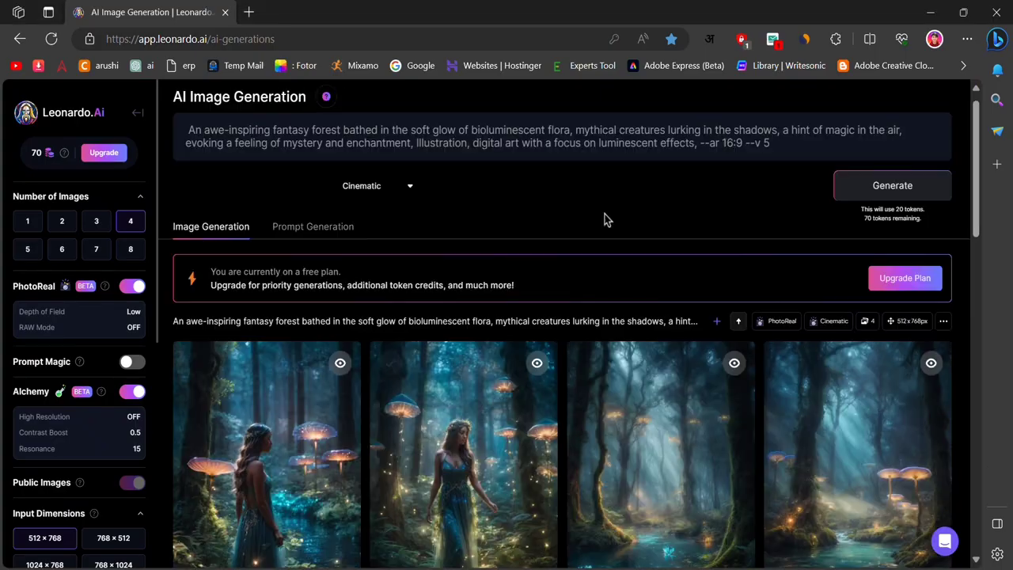
pyautogui.moveTo(782, 158); pyautogui.dragTo(193, 136)
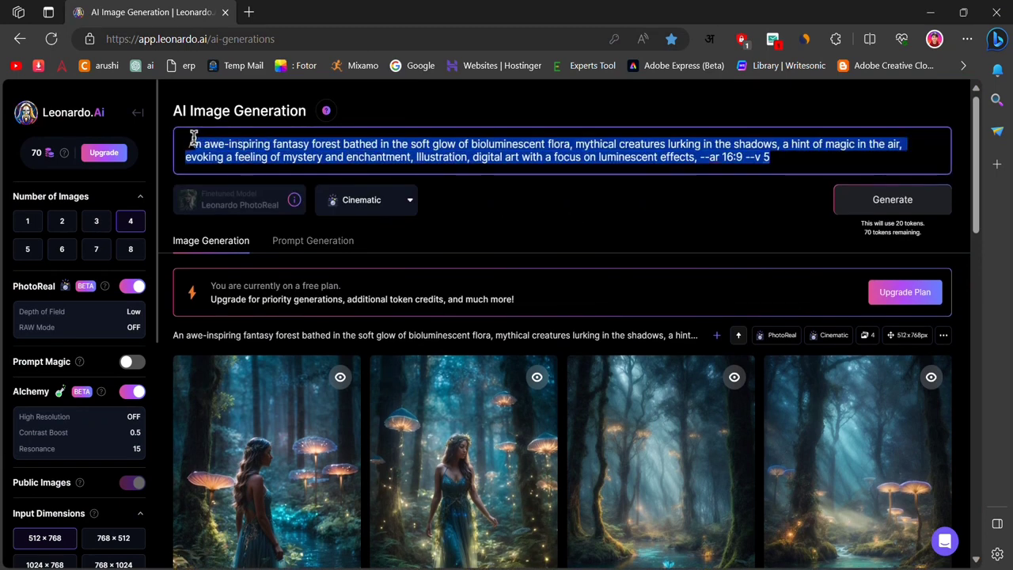
pyautogui.hotkey('ctrl', 'v')
pyautogui.click(861, 208)
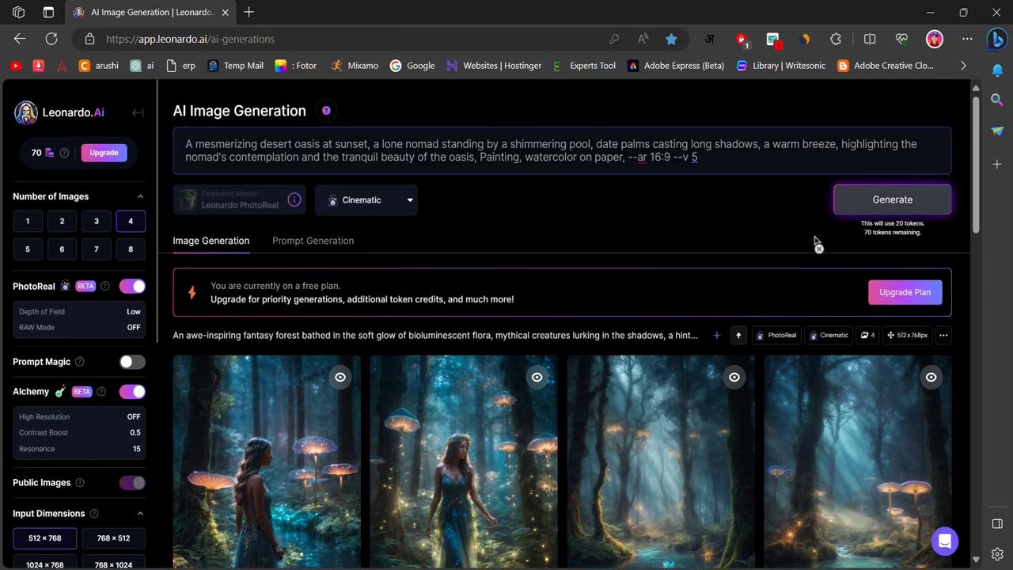
# Look over the generated desert oasis images and compare them with the earlier forest and cityscape sets.
pyautogui.scroll(-1, 581, 245)
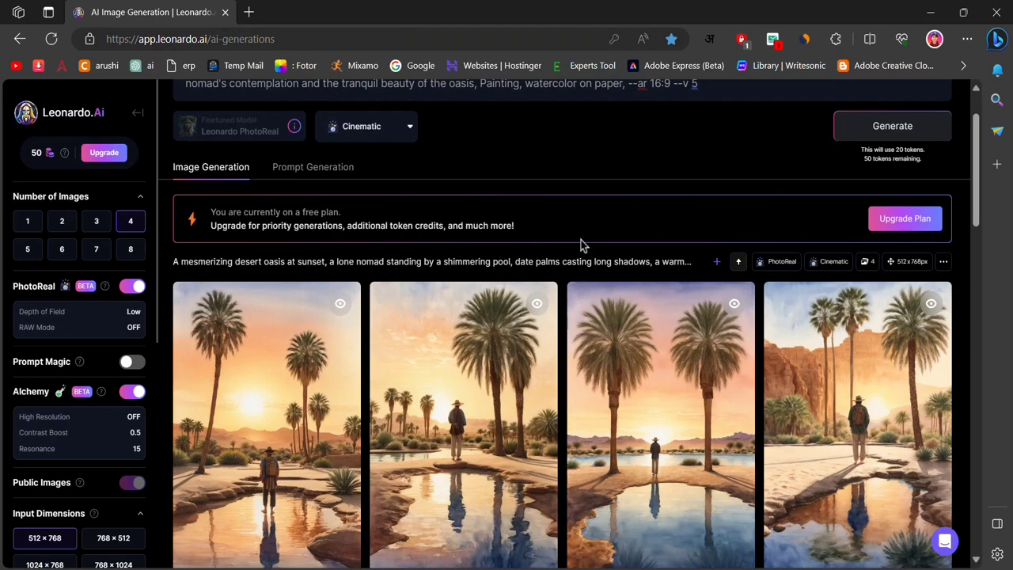
pyautogui.scroll(-2, 483, 316)
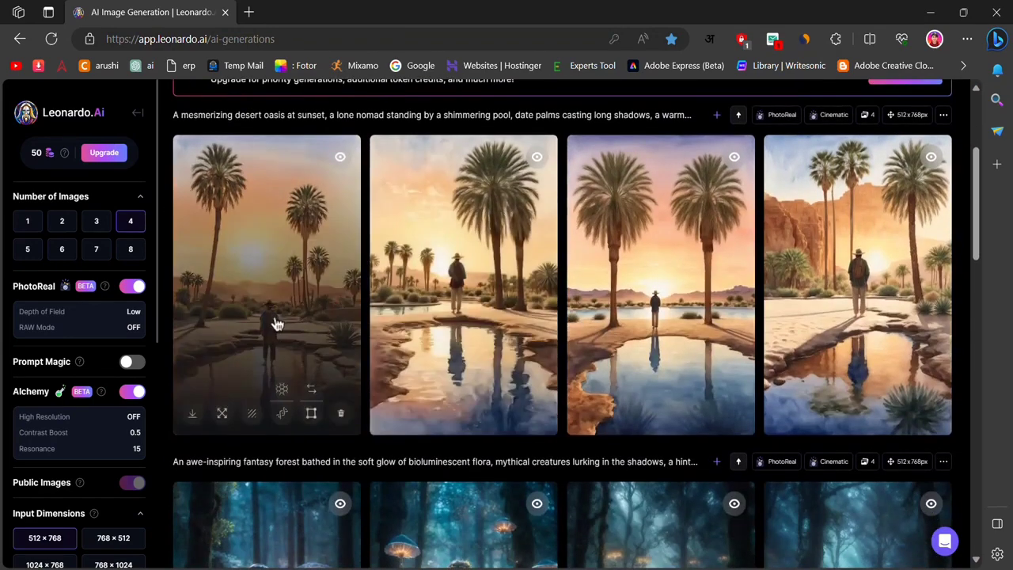
pyautogui.scroll(-12, 792, 283)
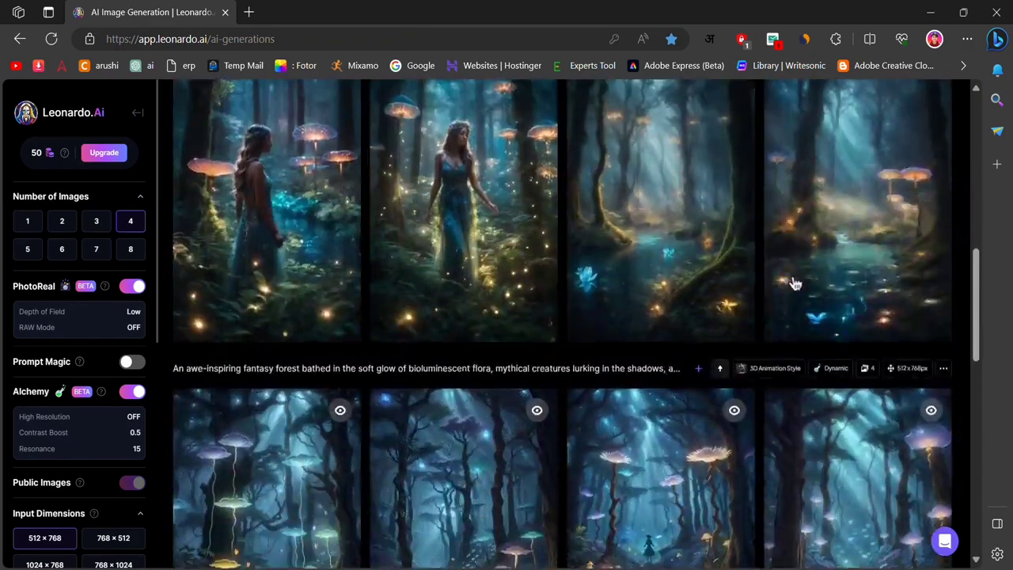
pyautogui.scroll(-5, 795, 283)
pyautogui.scroll(12, 796, 284)
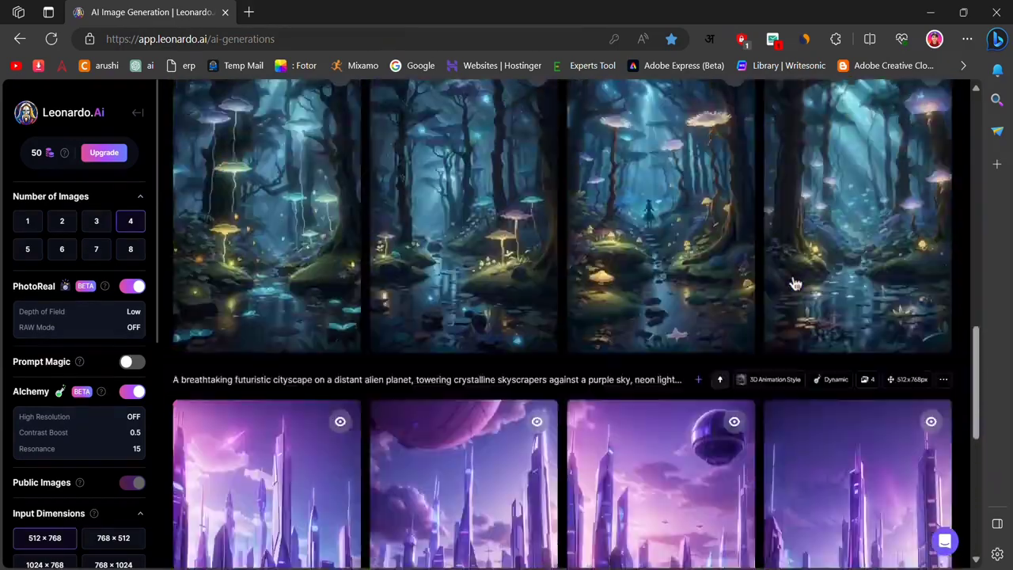